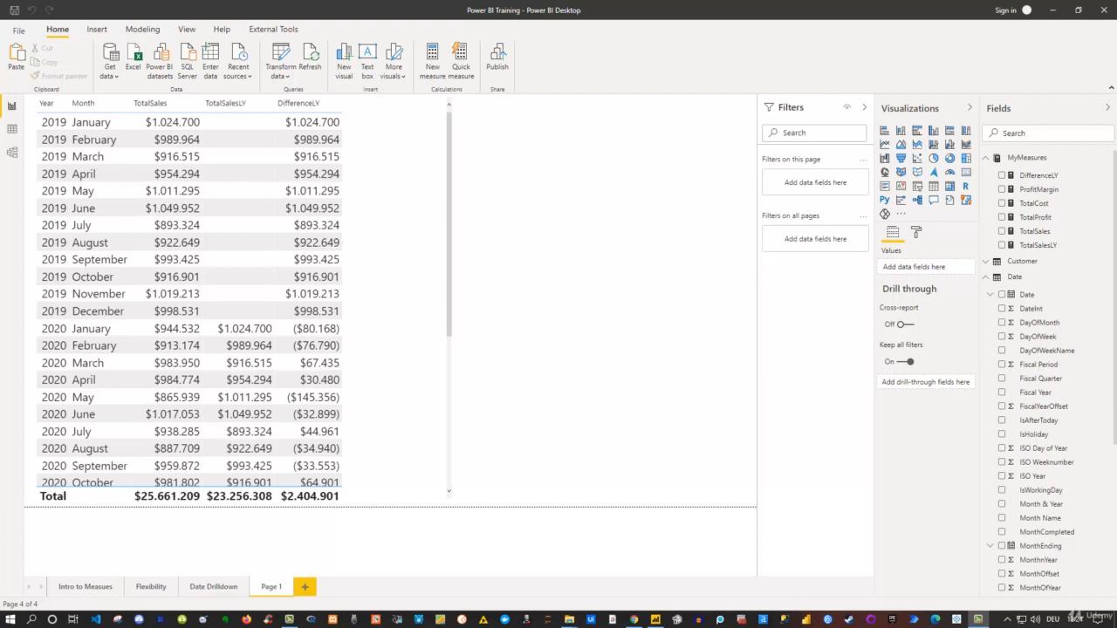
Open the formula of the TotalSalesLY measure for review
left_click(1052, 245)
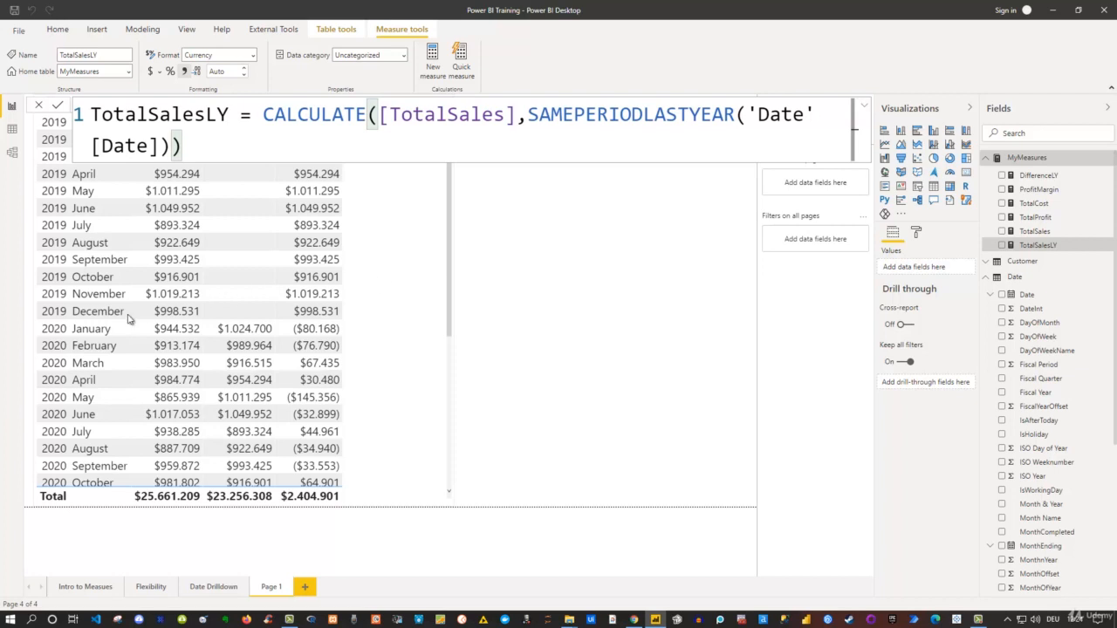
Place a duplicate of the monthly sales table beside the original and narrow the copy so the two do not overlap
left_click(105, 328)
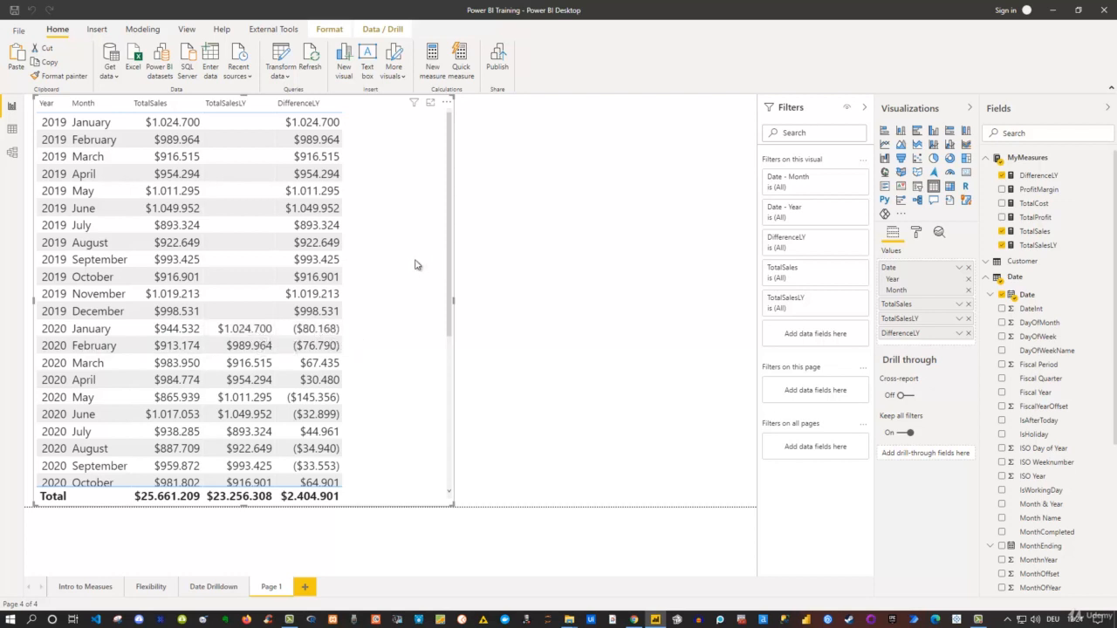
left_click_drag(415, 261, 404, 243)
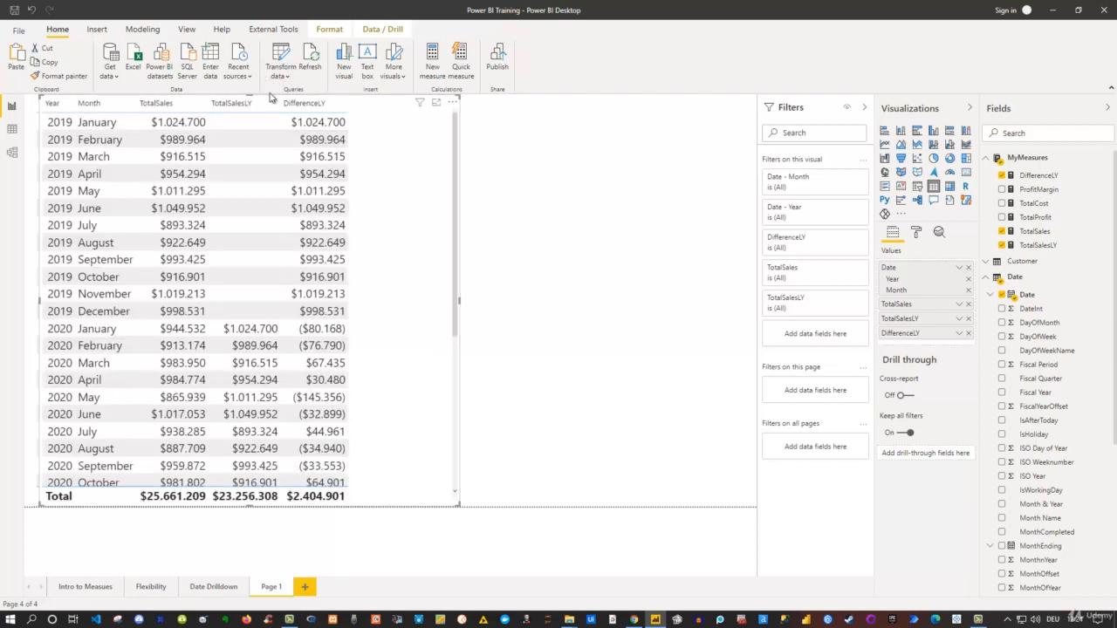
left_click_drag(483, 104, 749, 107)
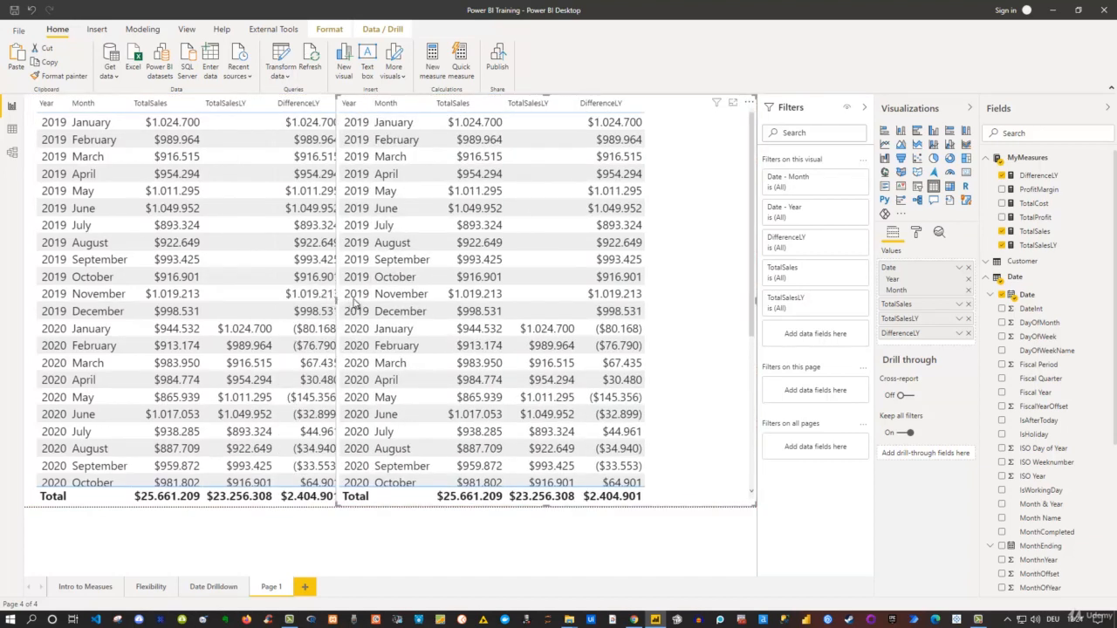
left_click_drag(356, 301, 464, 290)
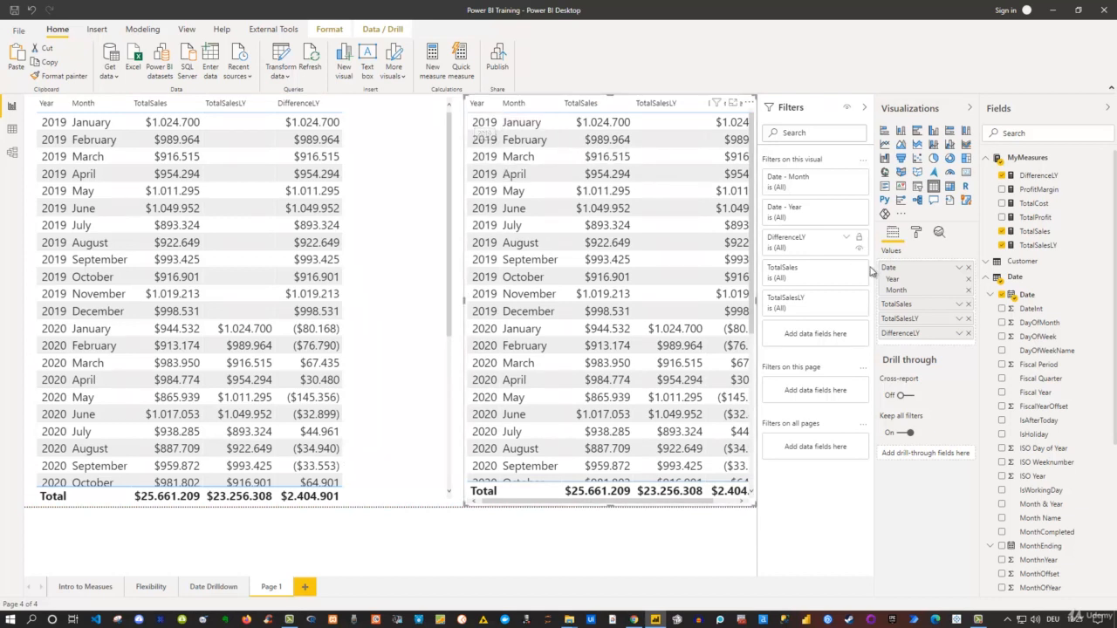
Reduce the copied table's date hierarchy to Year and Quarter, and delete the copied table
right_click(922, 274)
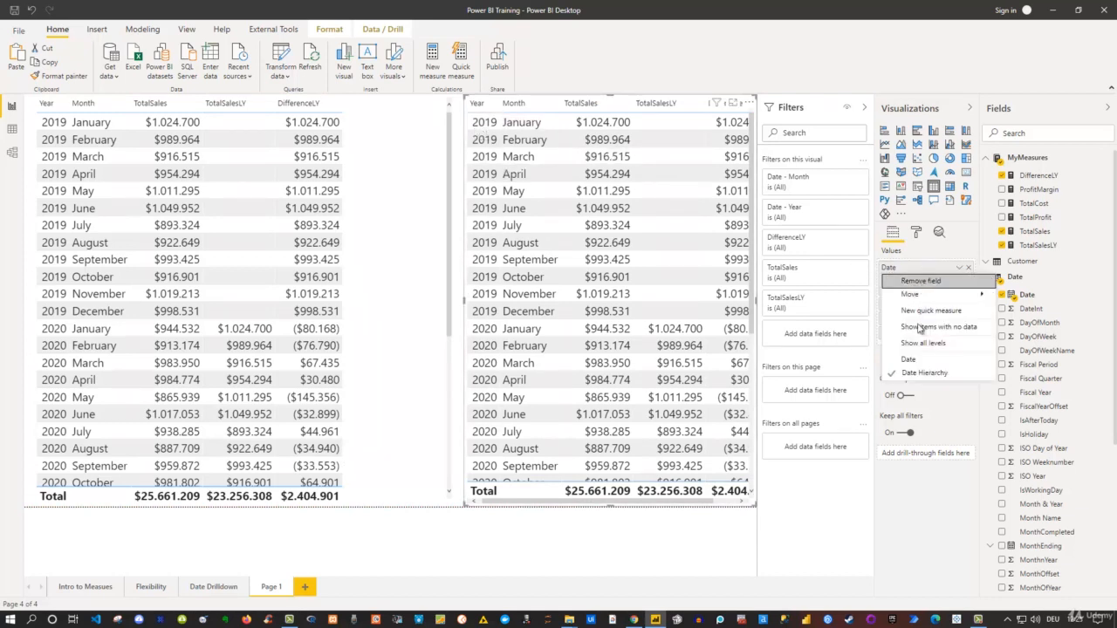
left_click(923, 359)
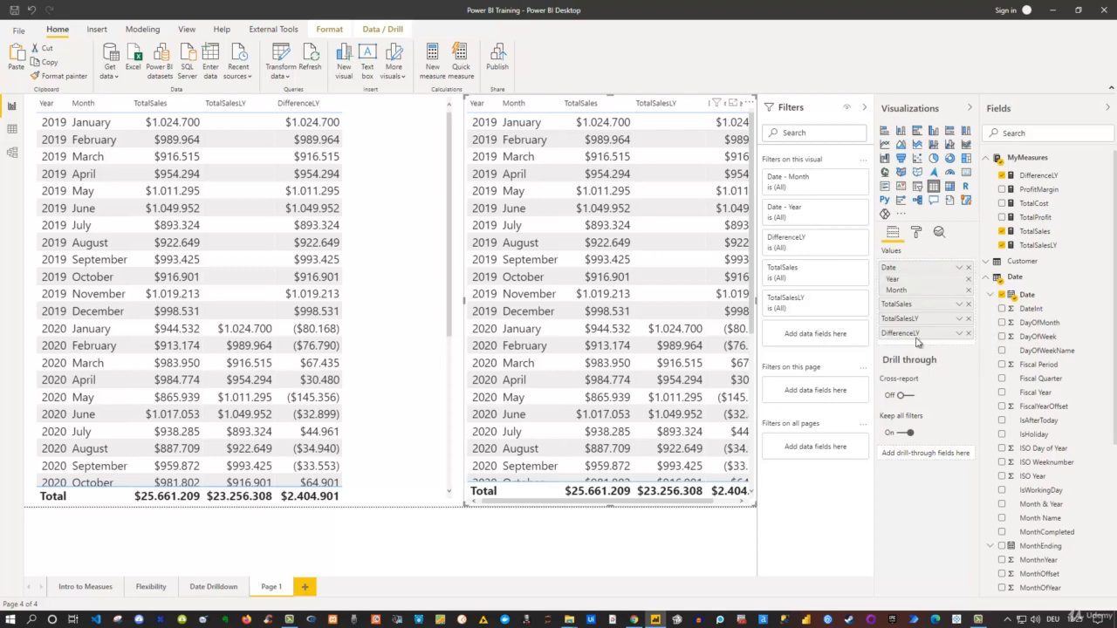
right_click(905, 274)
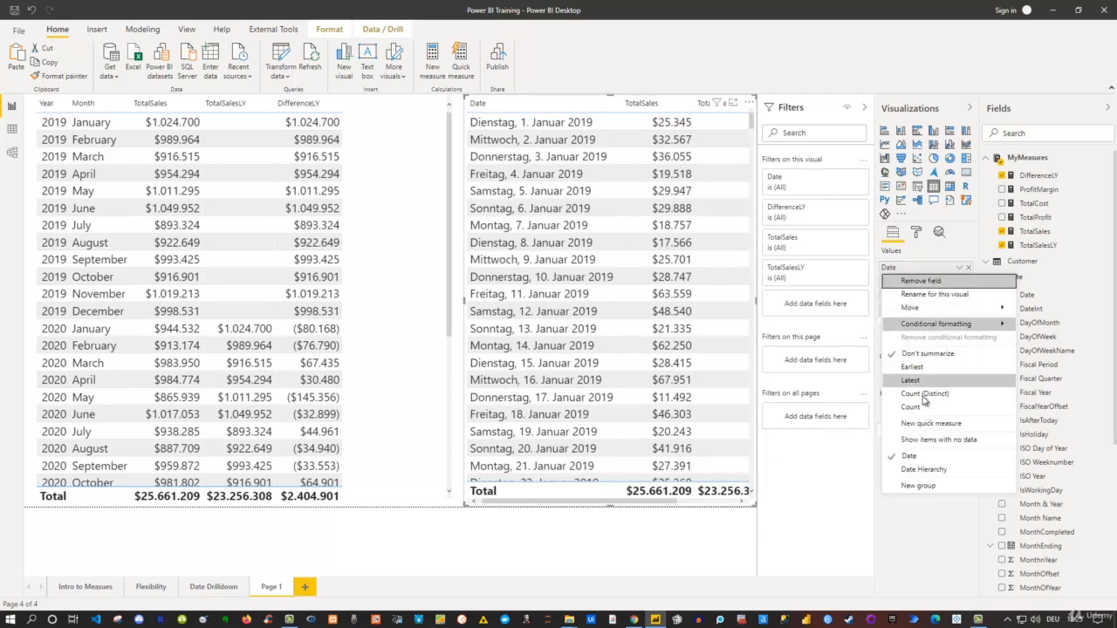
left_click(924, 469)
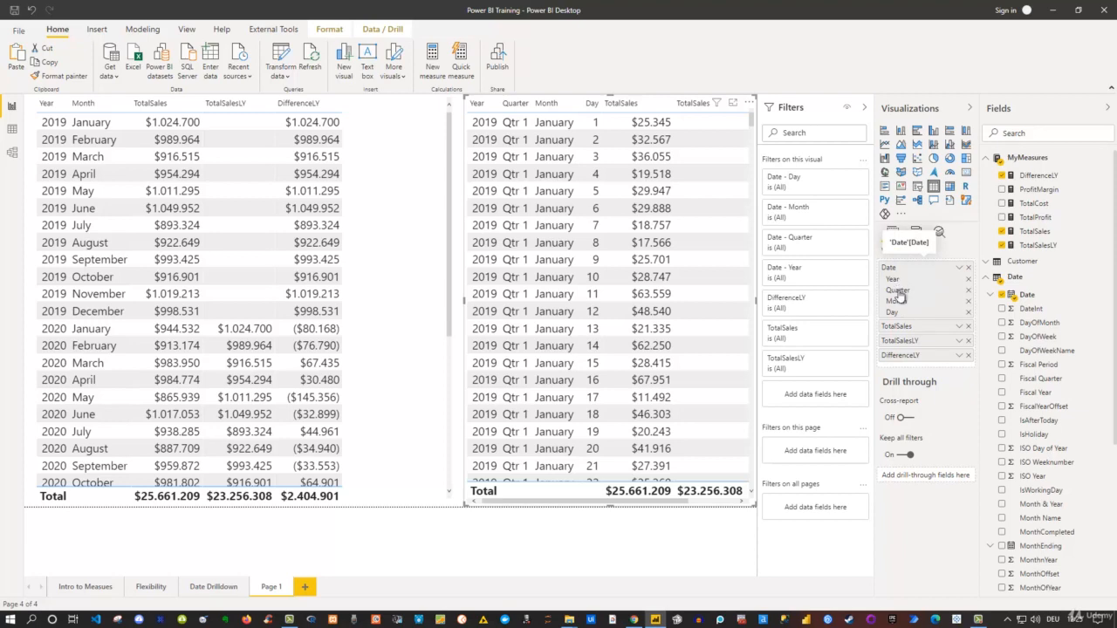
left_click(968, 313)
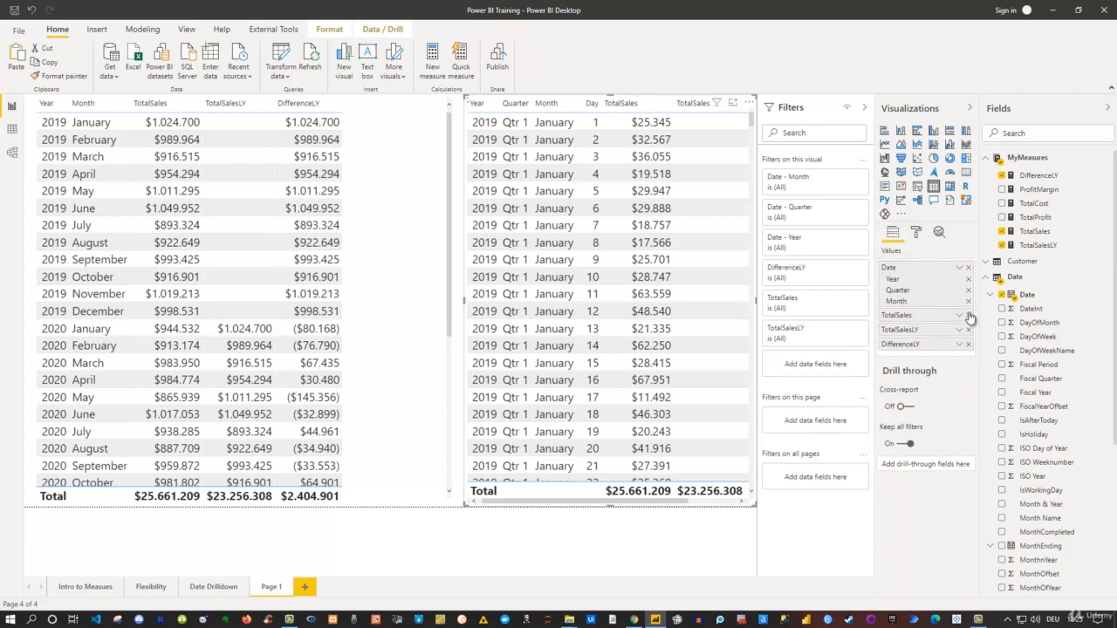
left_click(968, 302)
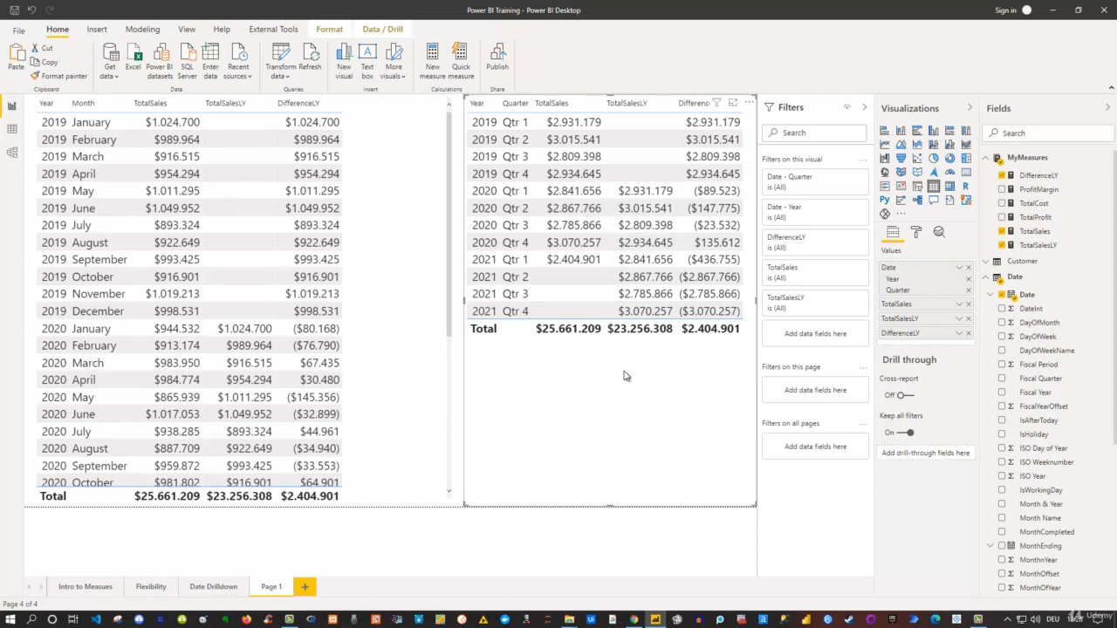
key("Delete")
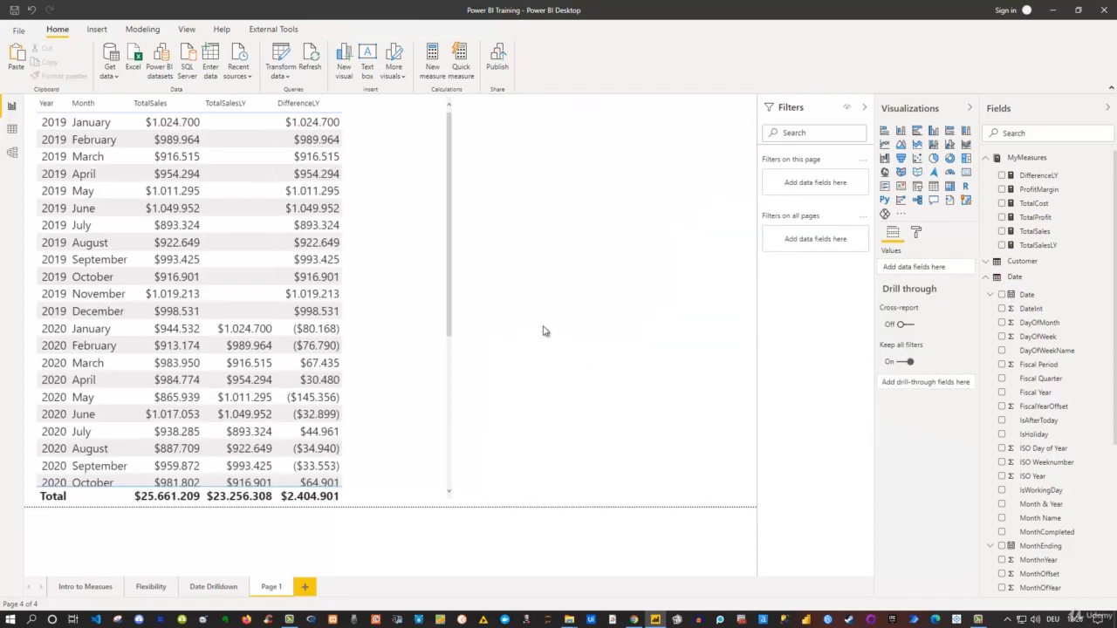
Widen the monthly sales table to make room for another column
left_click(439, 285)
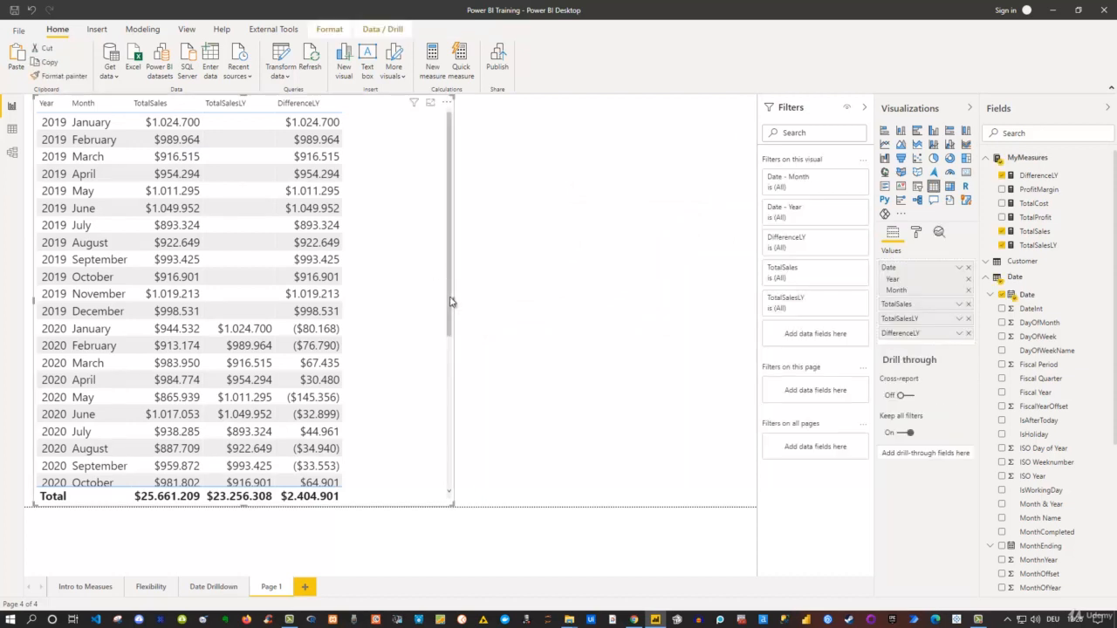
left_click(533, 307)
left_click(454, 301)
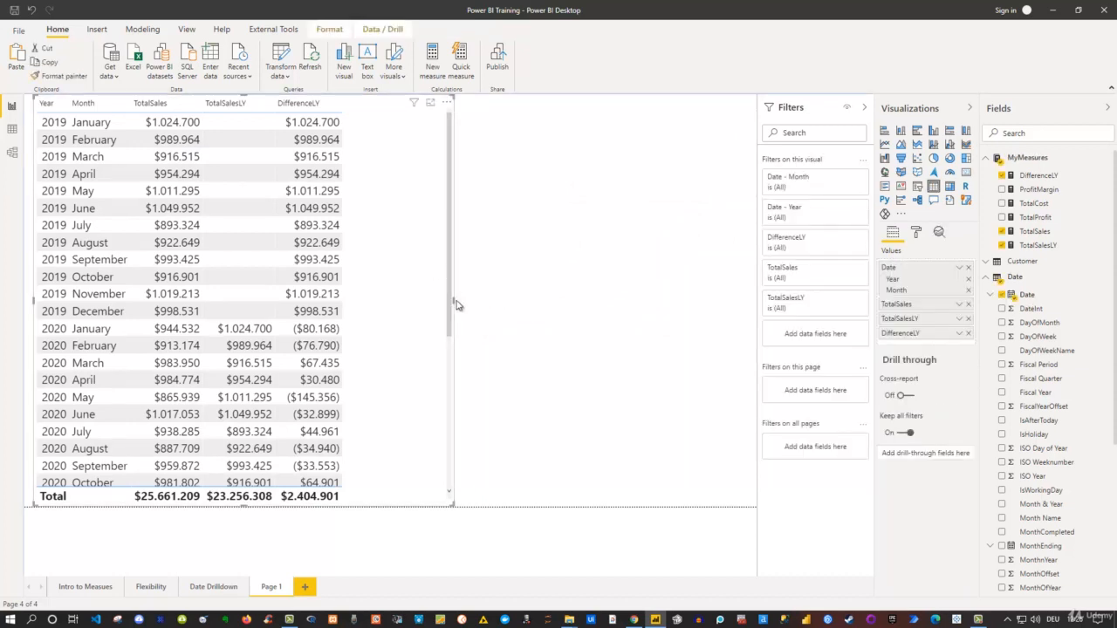
left_click_drag(453, 302, 517, 302)
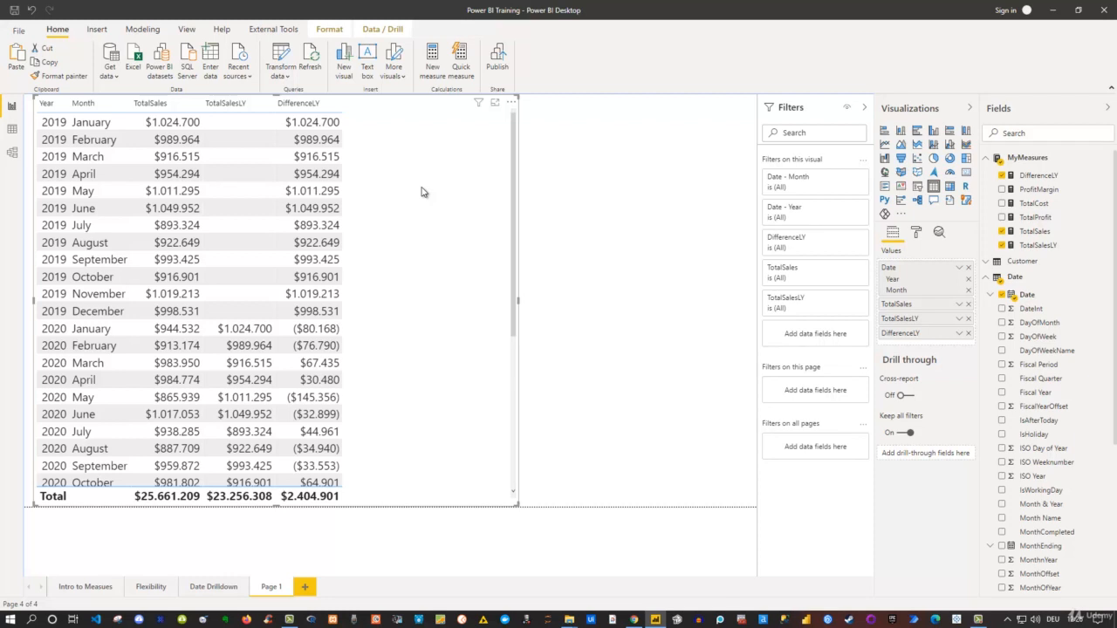
Create a measure named TotalSalesLY2 in the MyMeasures table, starting its formula with CALCULATE([TotalSales],
right_click(1029, 160)
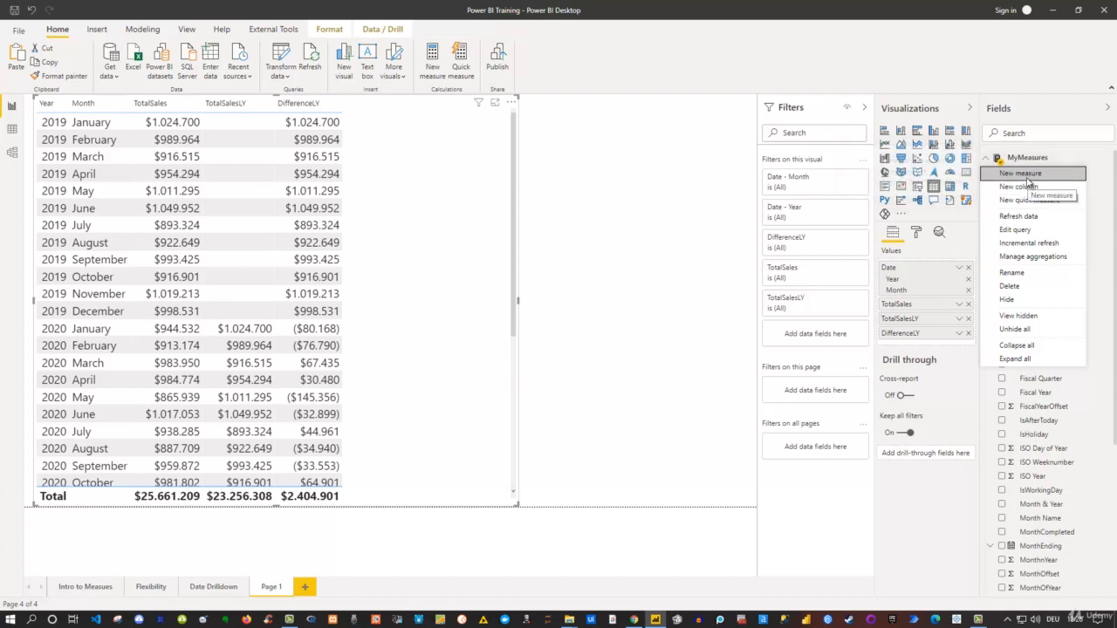
left_click(1027, 177)
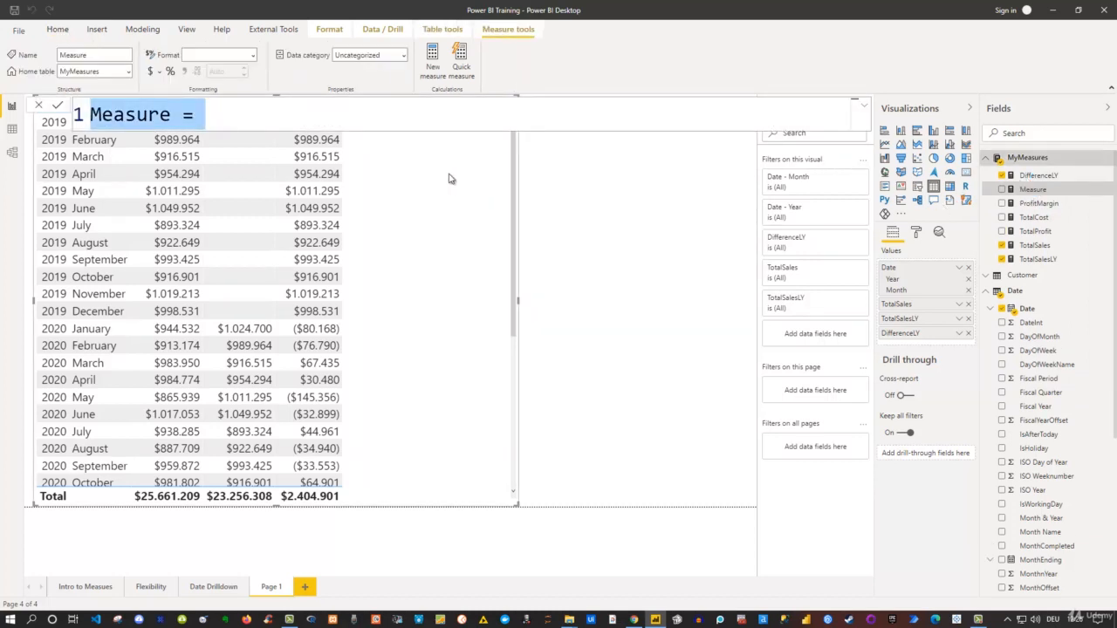
left_click(868, 112)
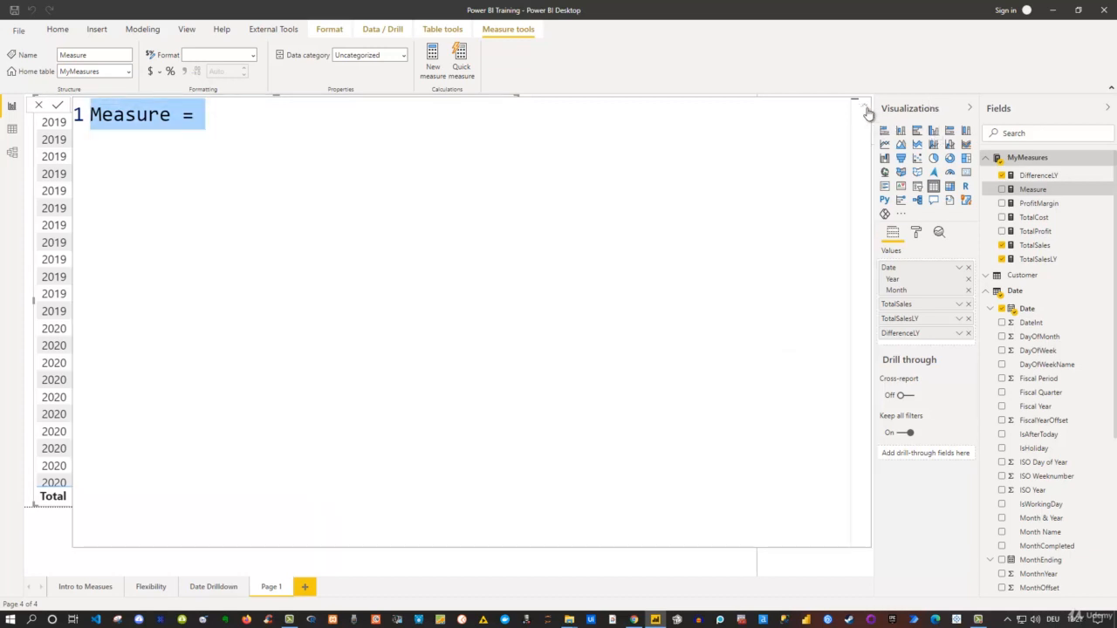
type("T")
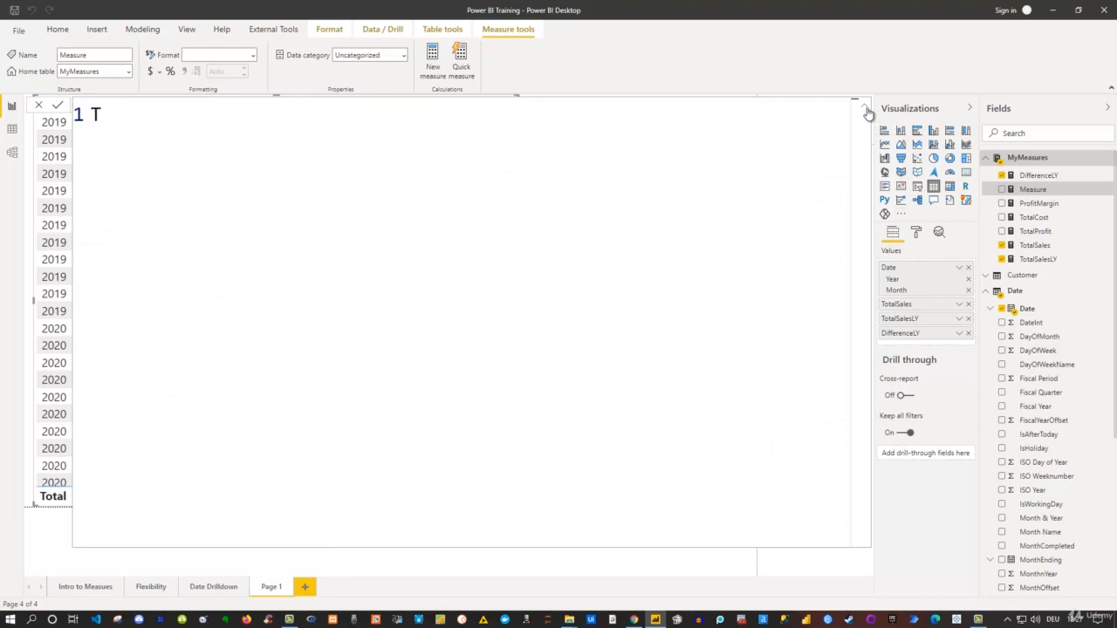
type("otalSale")
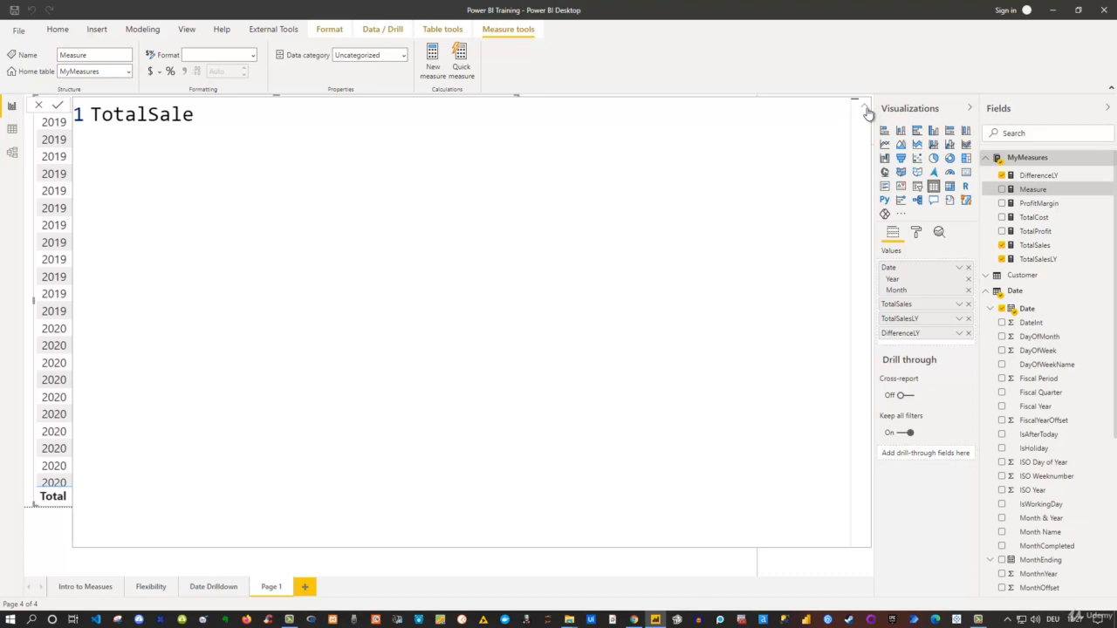
type("sLY2 = Cal")
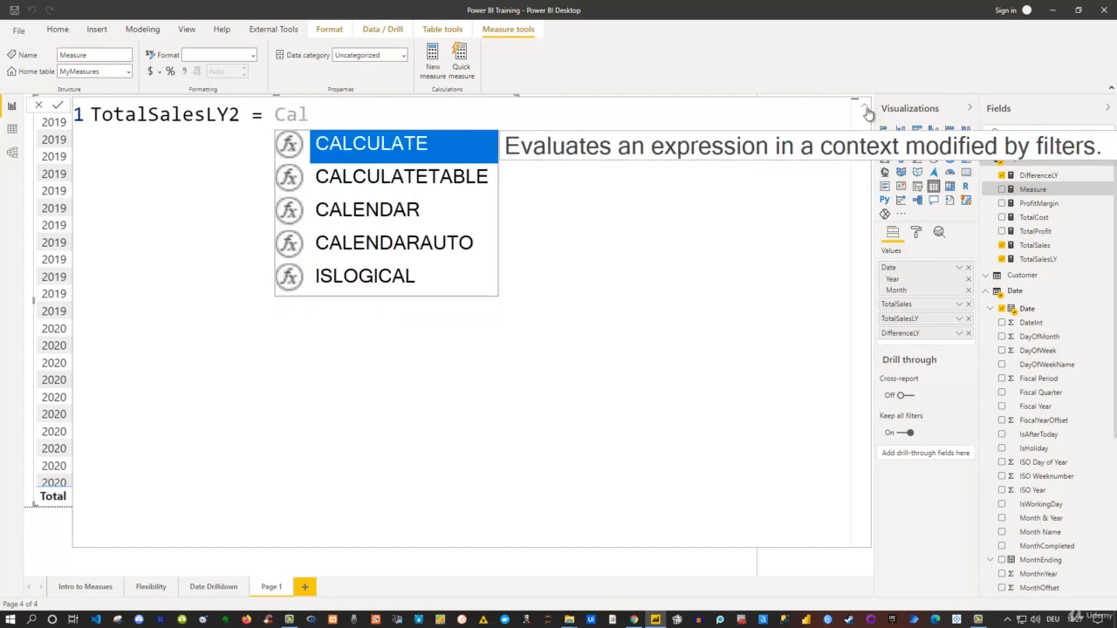
key("Tab")
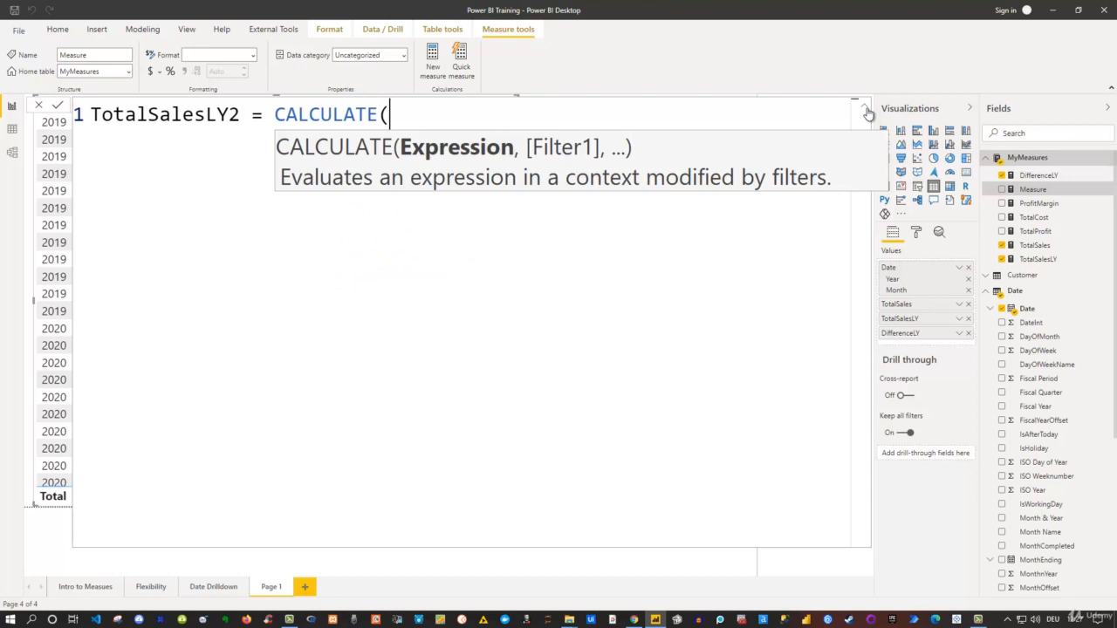
type("TotalS")
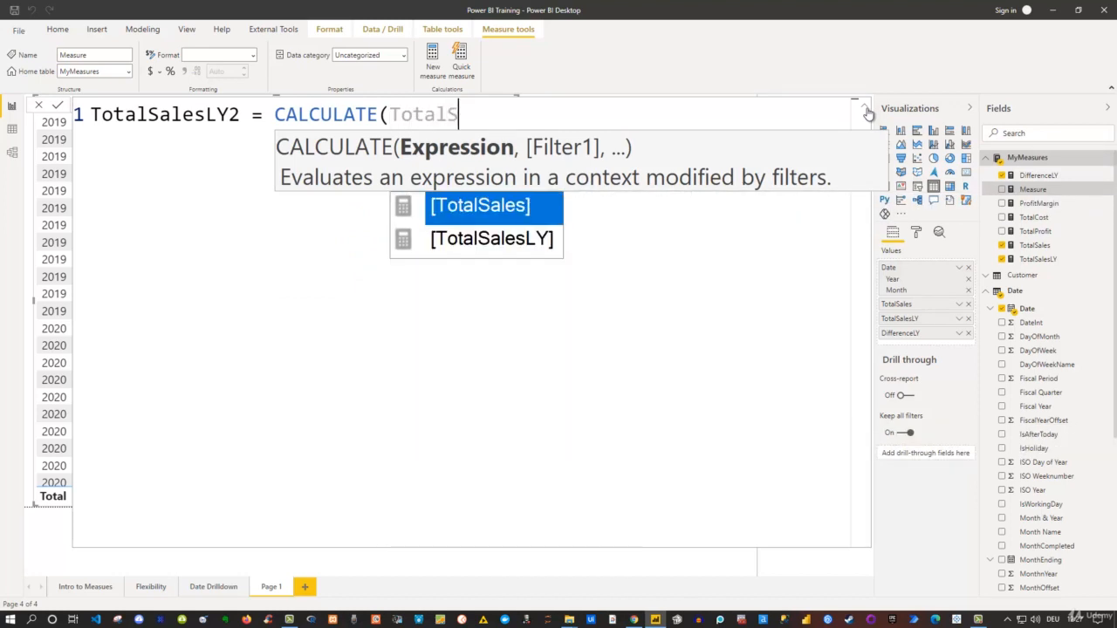
key("Tab")
type(",")
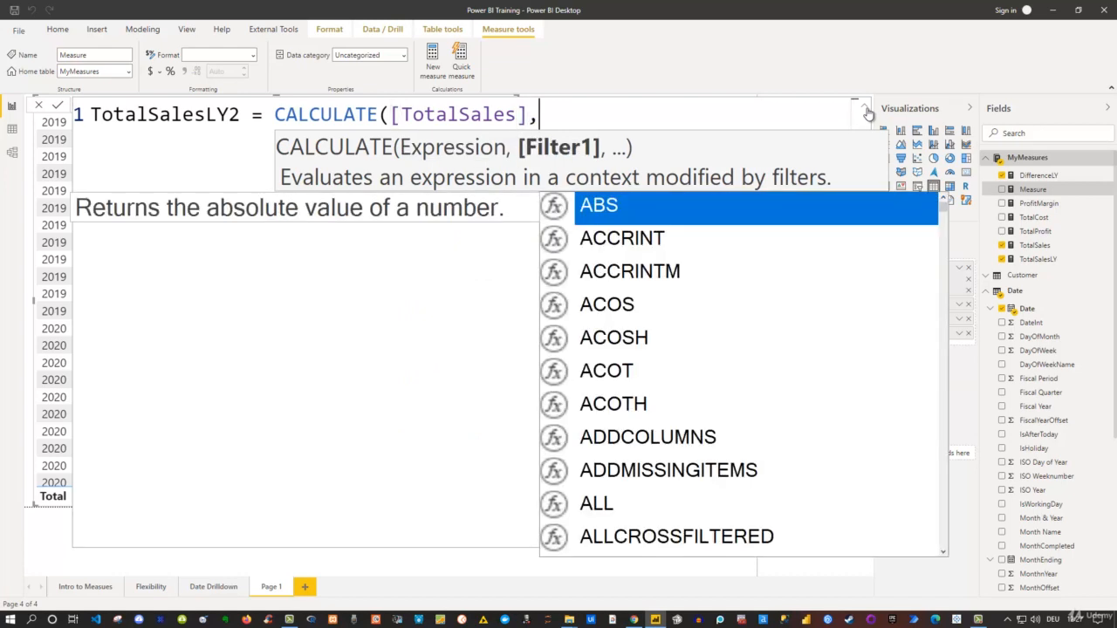
type("Sam")
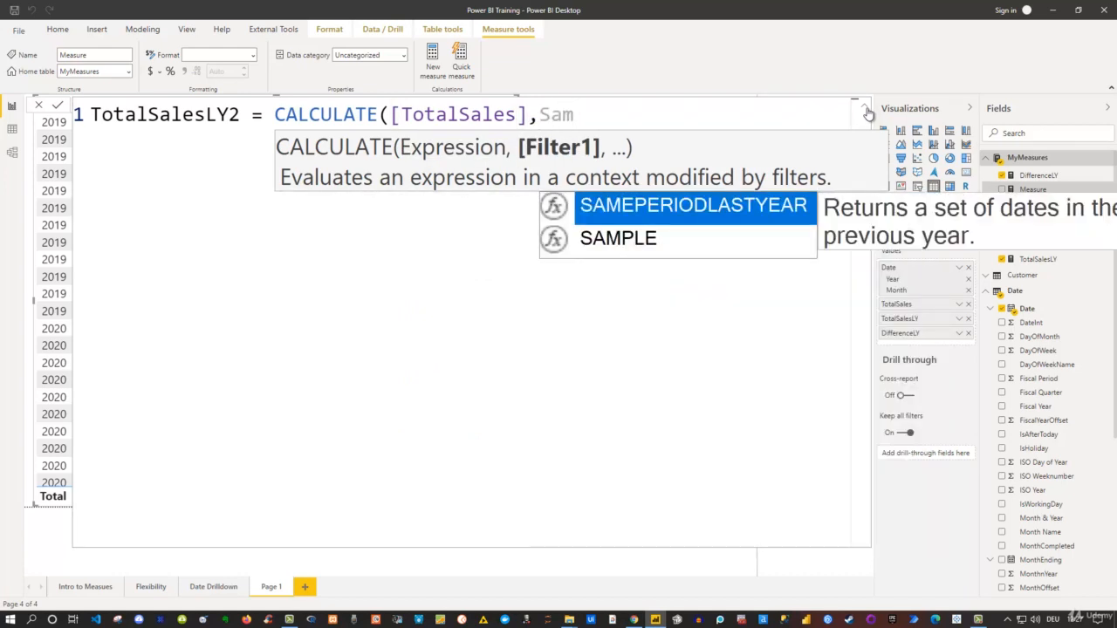
key("BackSpace")
key("BackSpace")
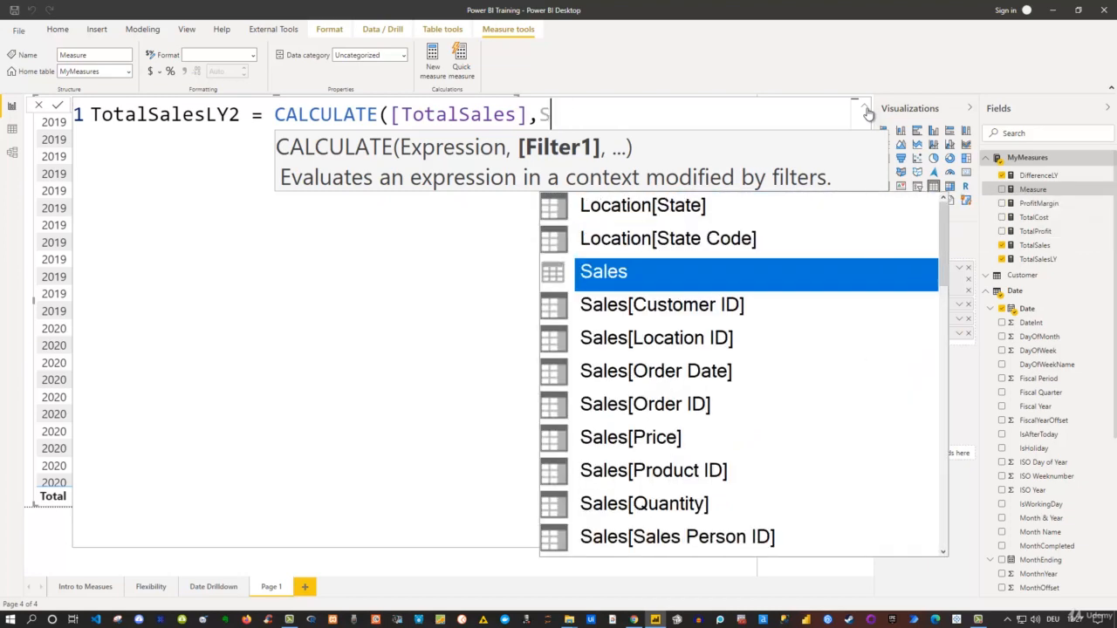
key("BackSpace")
Complete the TotalSalesLY2 formula with the filter DATEADD('Date'[Date],-1,YEAR), commit the measure and collapse the formula editor
type("Datea")
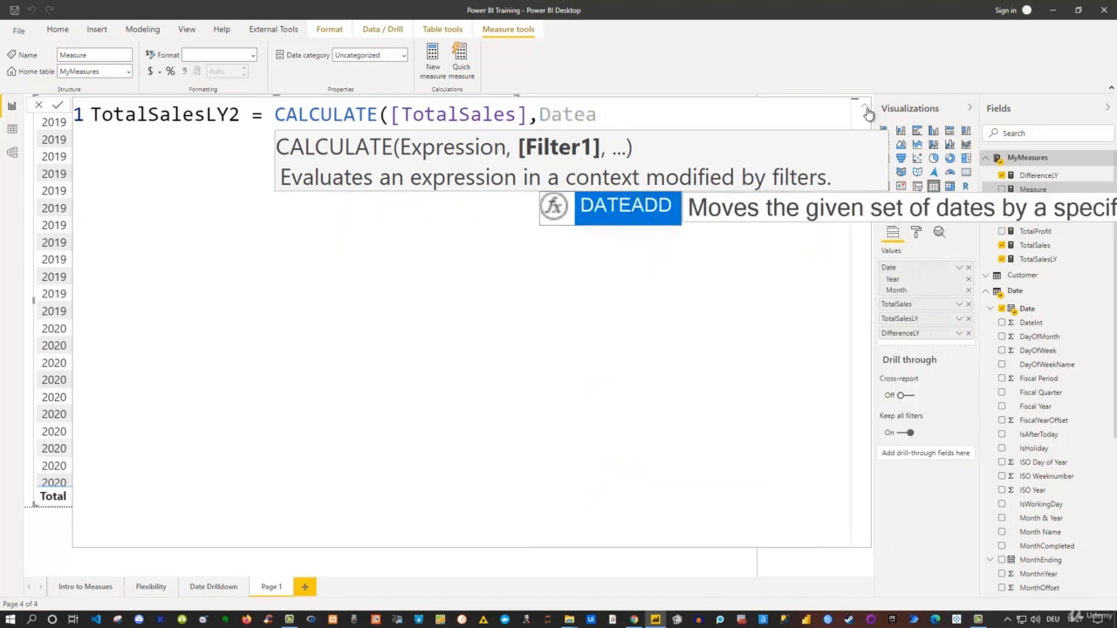
key("Tab")
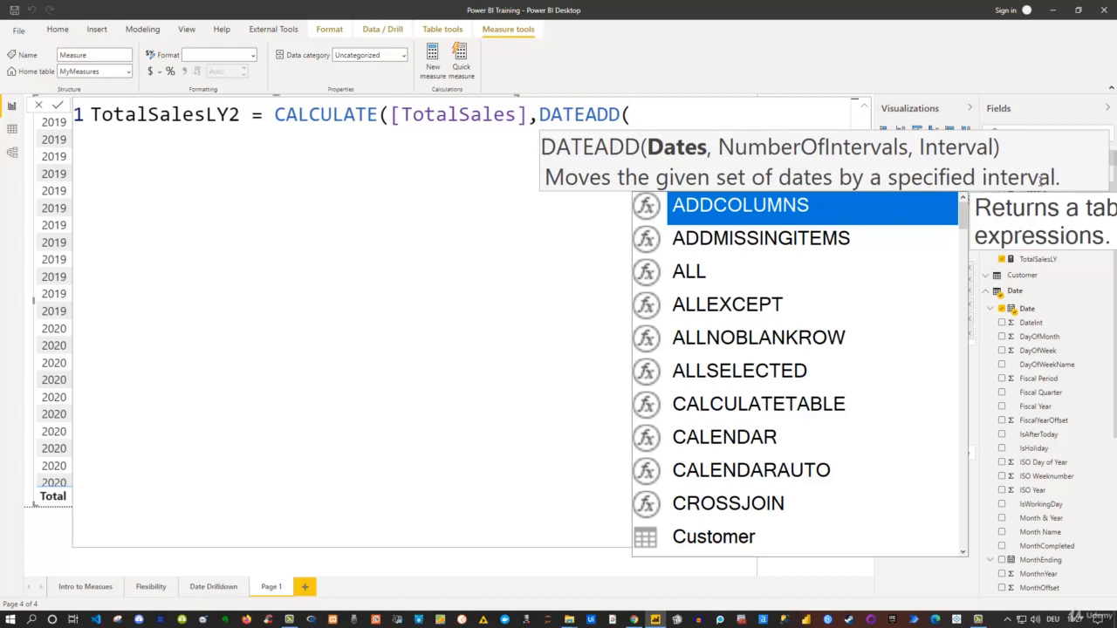
type("date")
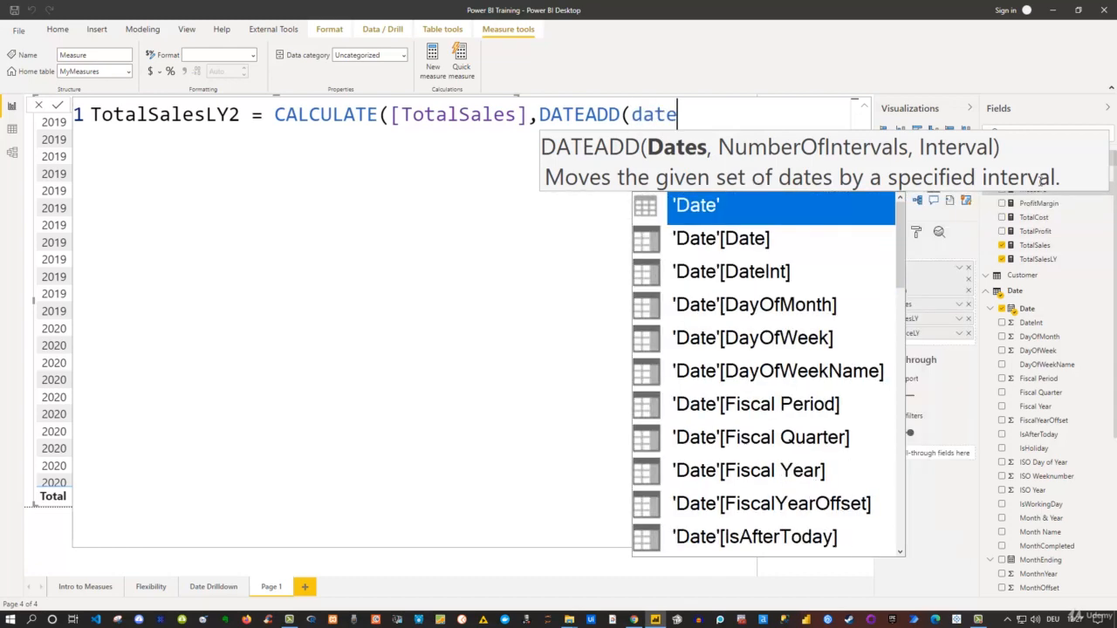
key("Down")
key("Tab")
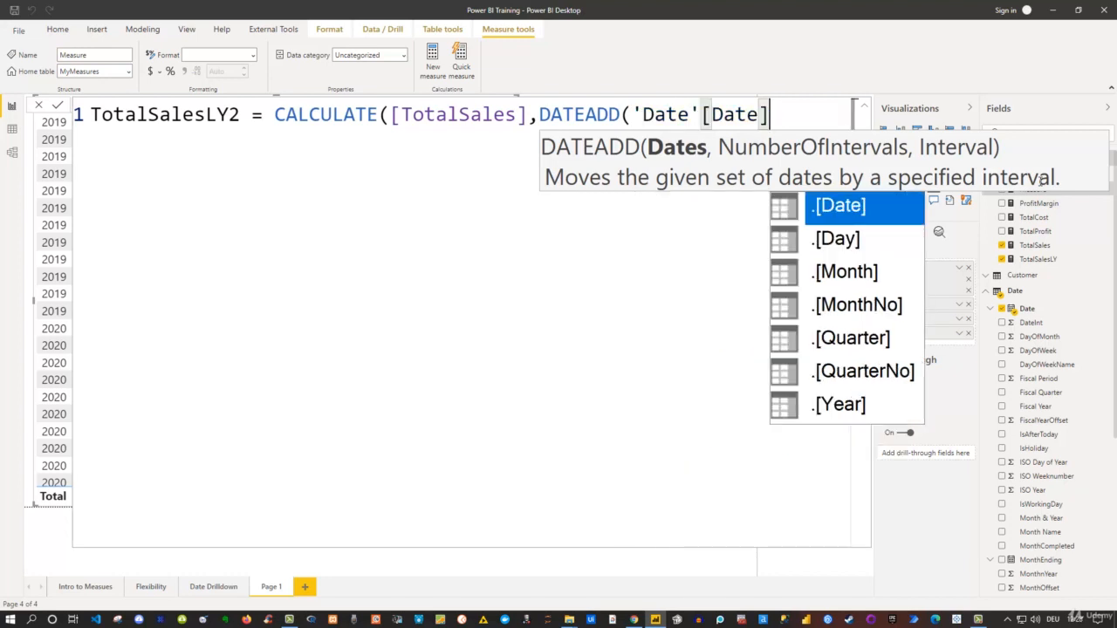
type(",")
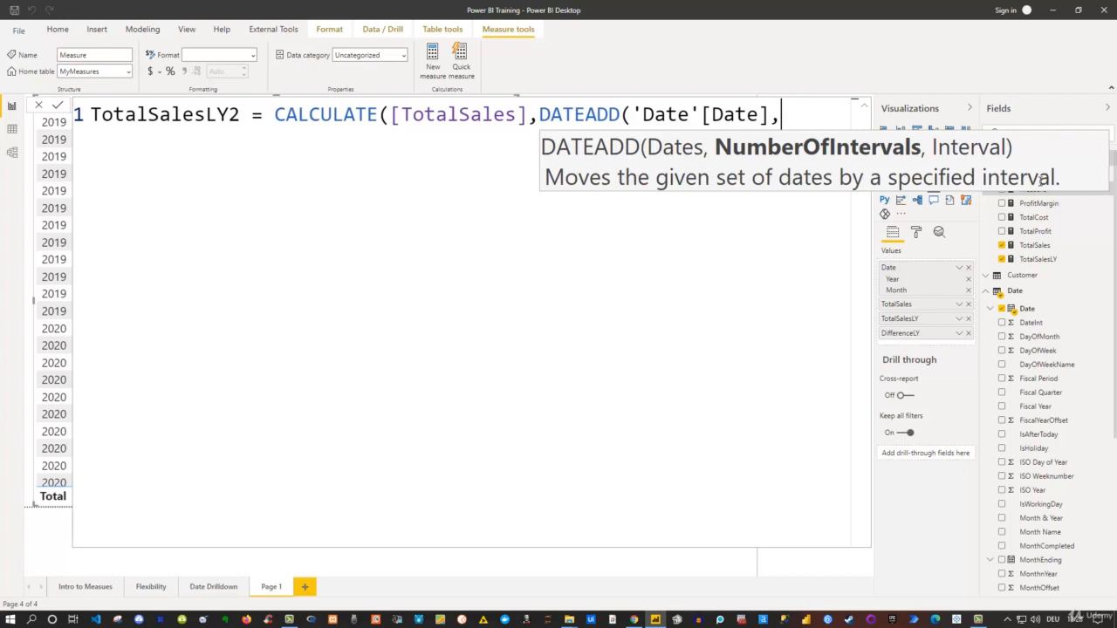
type("-1,ye")
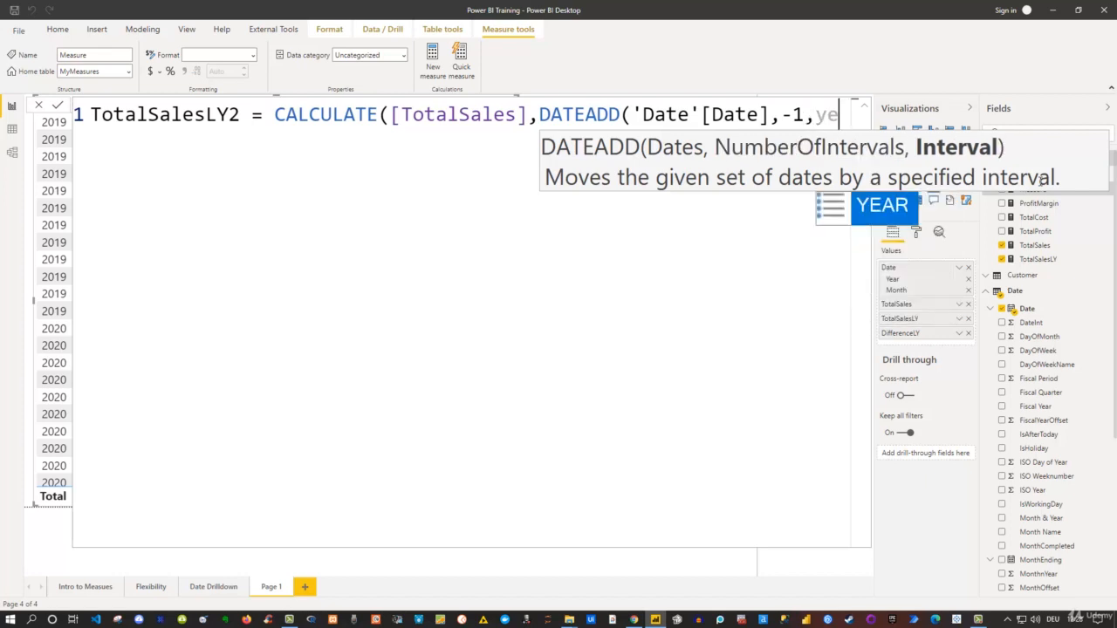
key("Tab")
type(")")
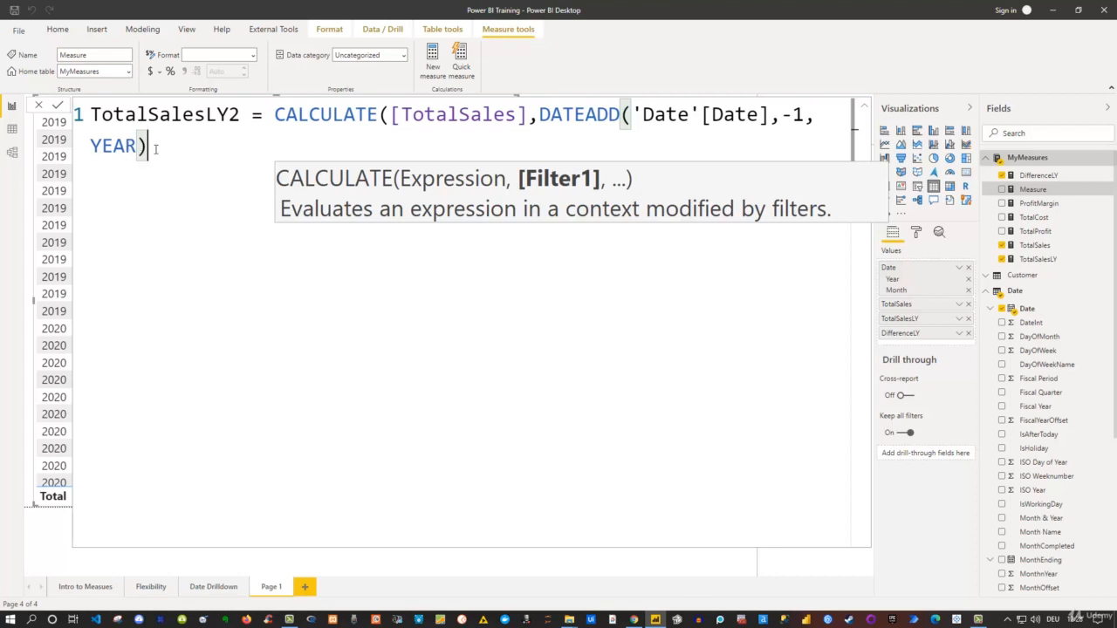
key("Return")
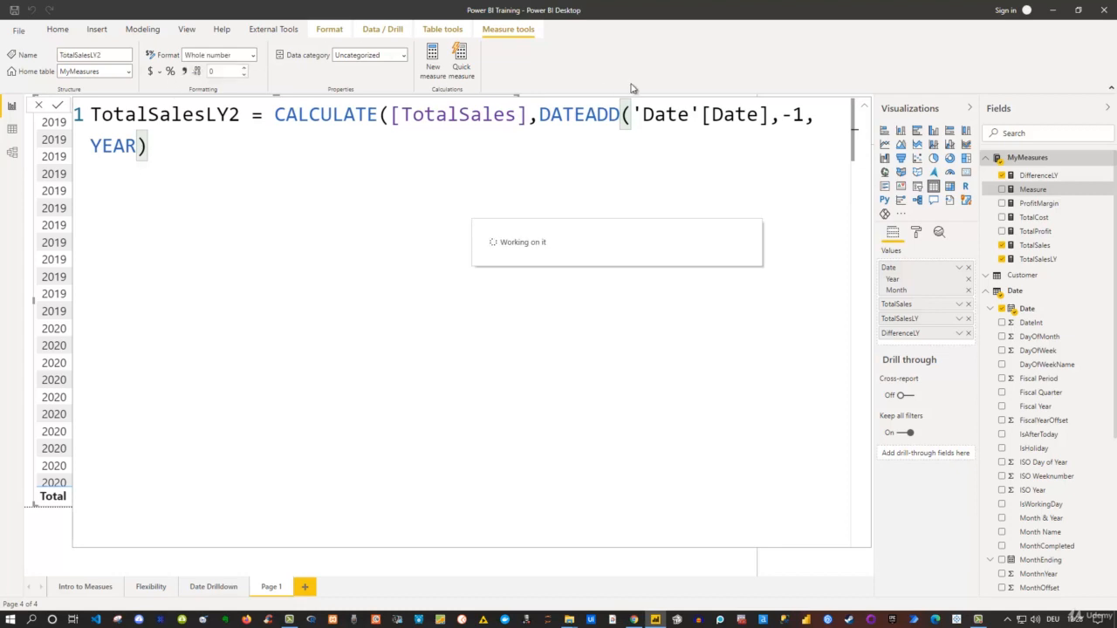
left_click(866, 110)
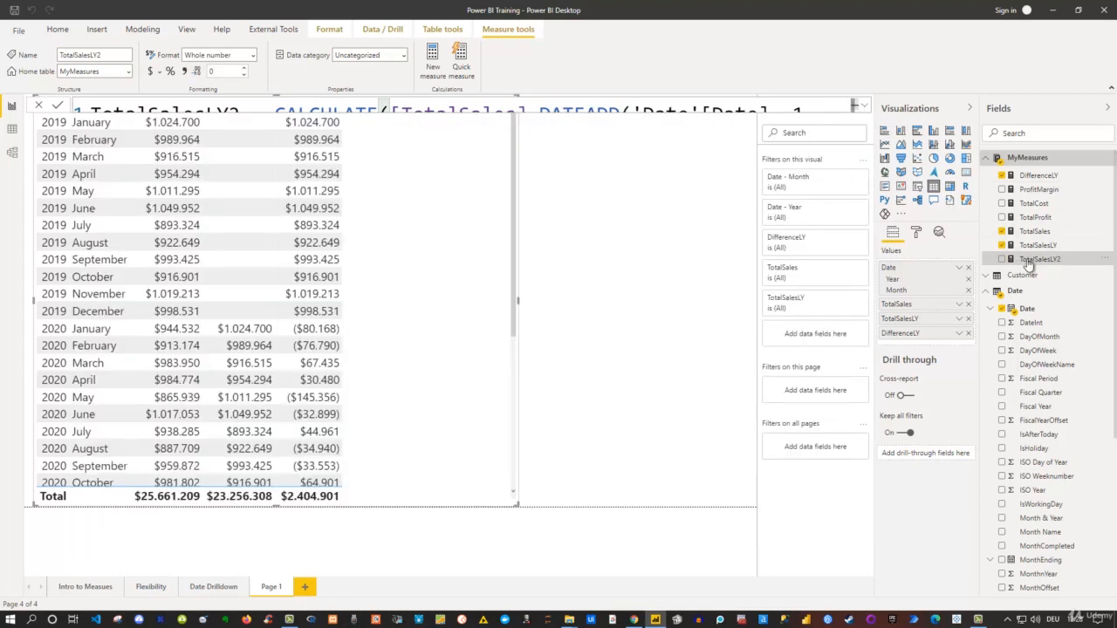
Format the TotalSalesLY2 measure as dollar currency and add it to the monthly sales table
left_click(153, 71)
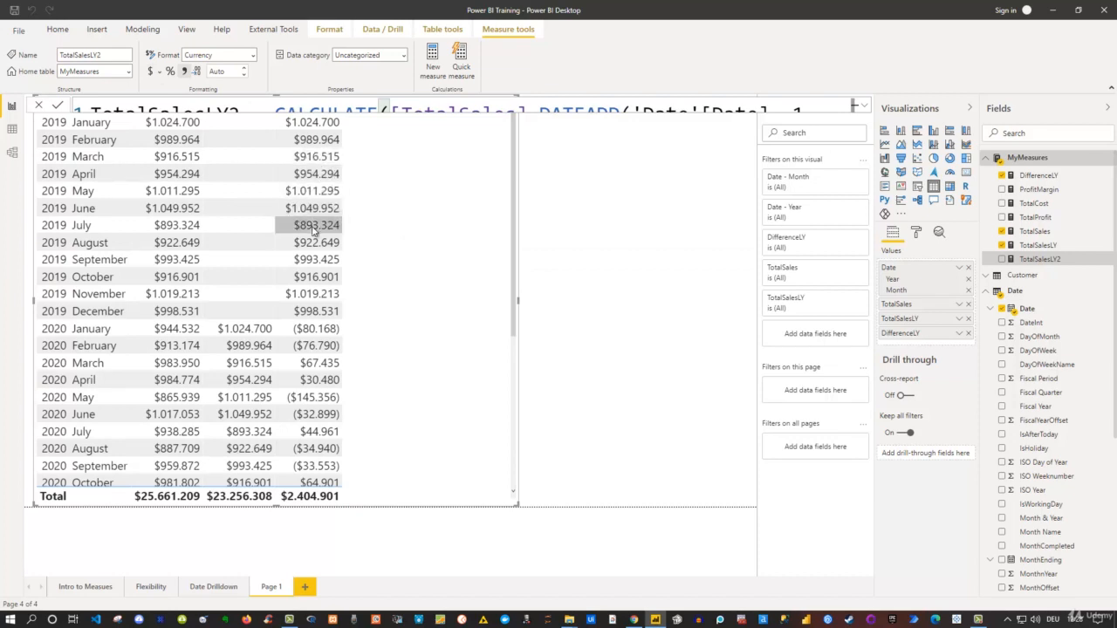
left_click(1002, 259)
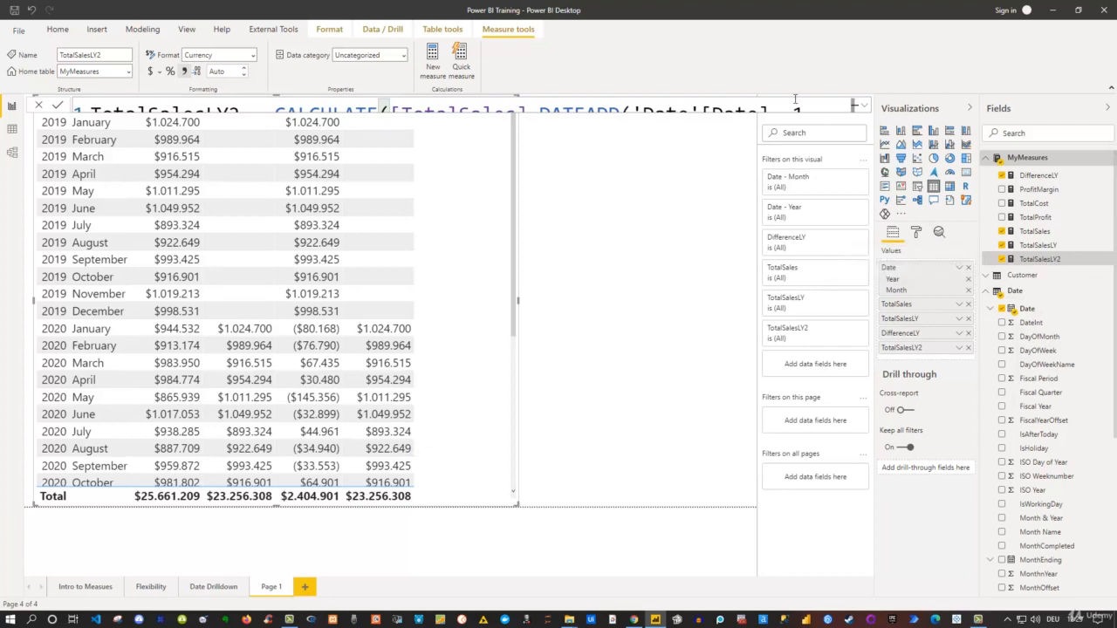
Try 2 as the DATEADD interval count in the TotalSalesLY2 formula, and restore the count to -1
left_click(869, 112)
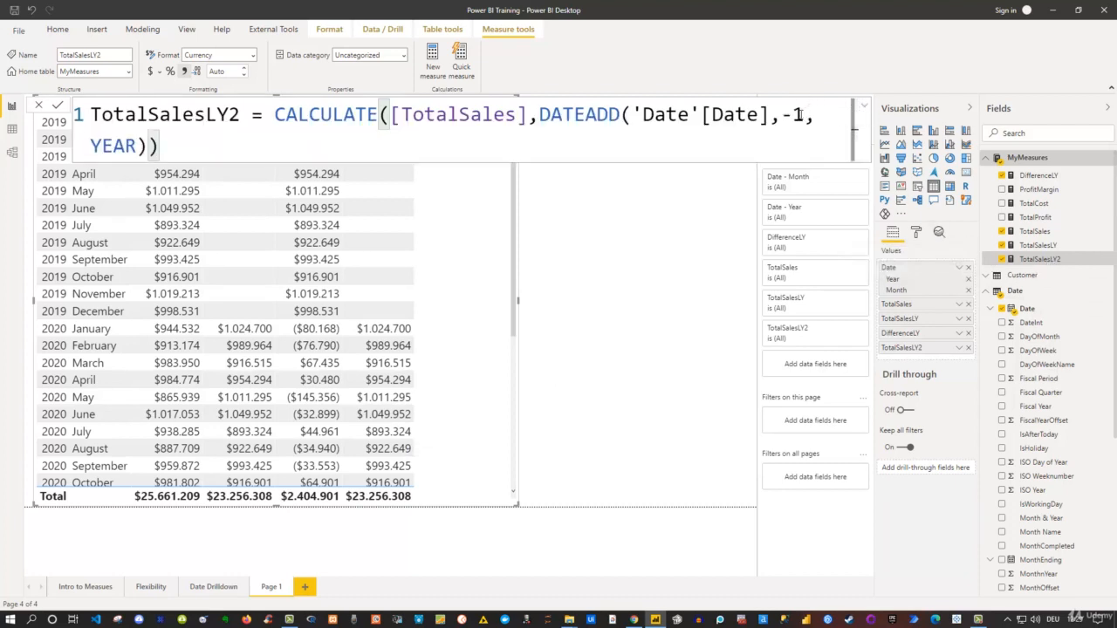
left_click(795, 114)
double_click(795, 114)
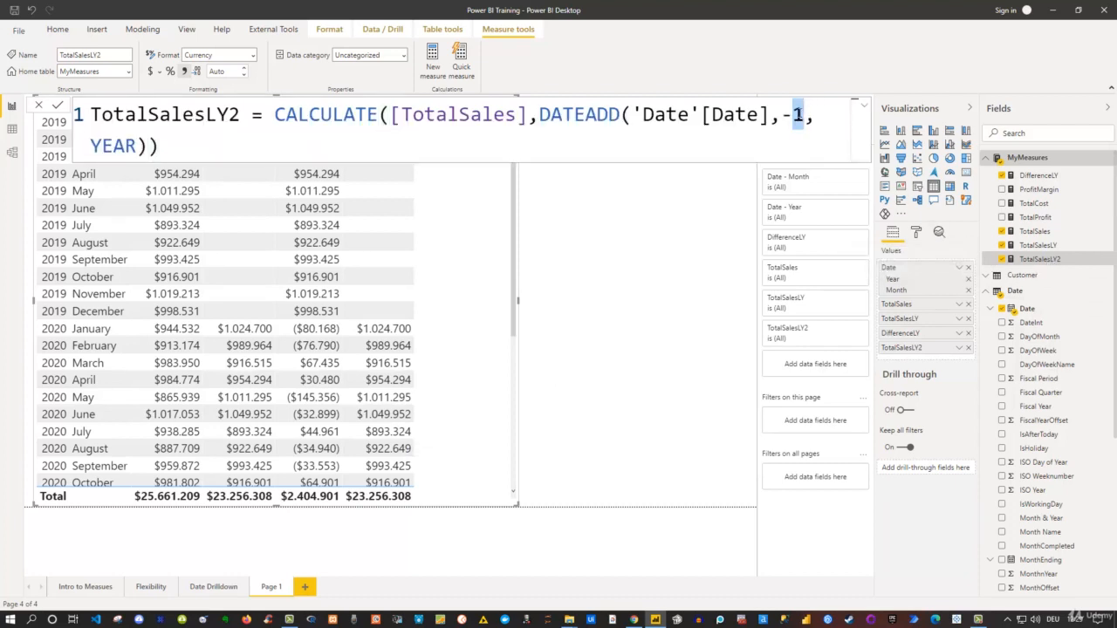
type("2")
key("BackSpace")
key("BackSpace")
type("2")
double_click(799, 114)
type("1")
Set the DATEADD interval in the TotalSalesLY2 formula to QUARTER, commit the measure and close the formula editor
left_click_drag(136, 146, 91, 148)
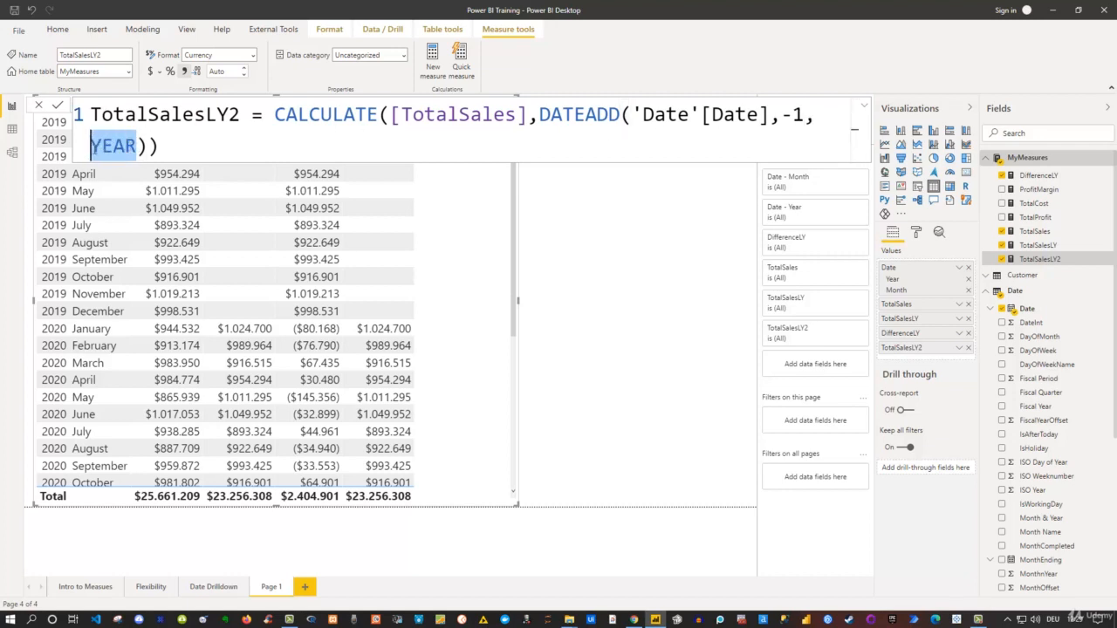
key("BackSpace")
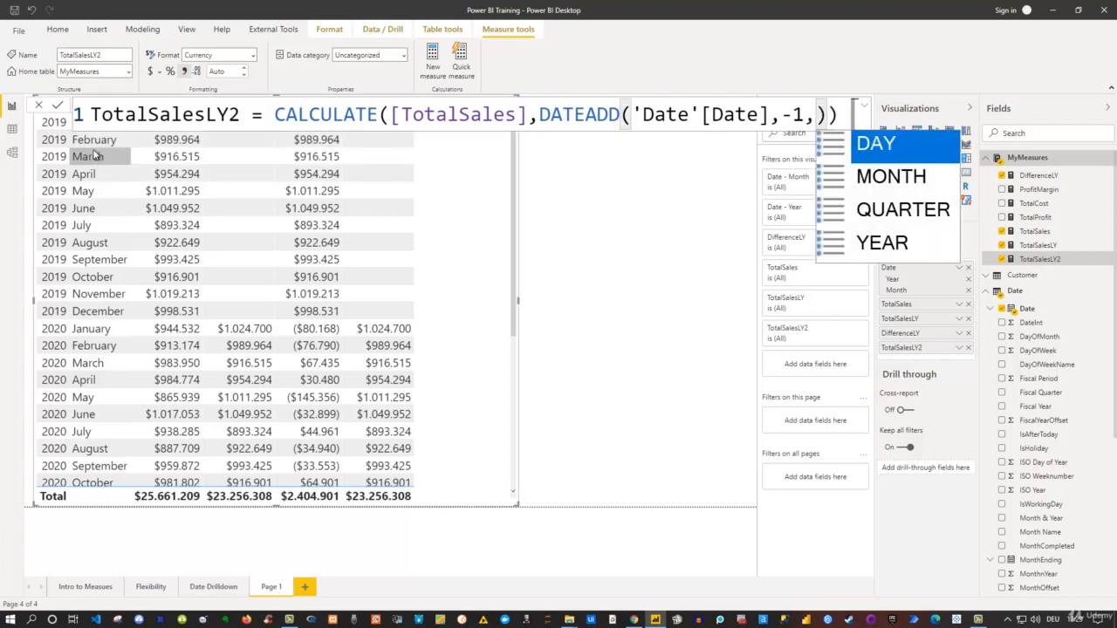
key("Down")
key("Down")
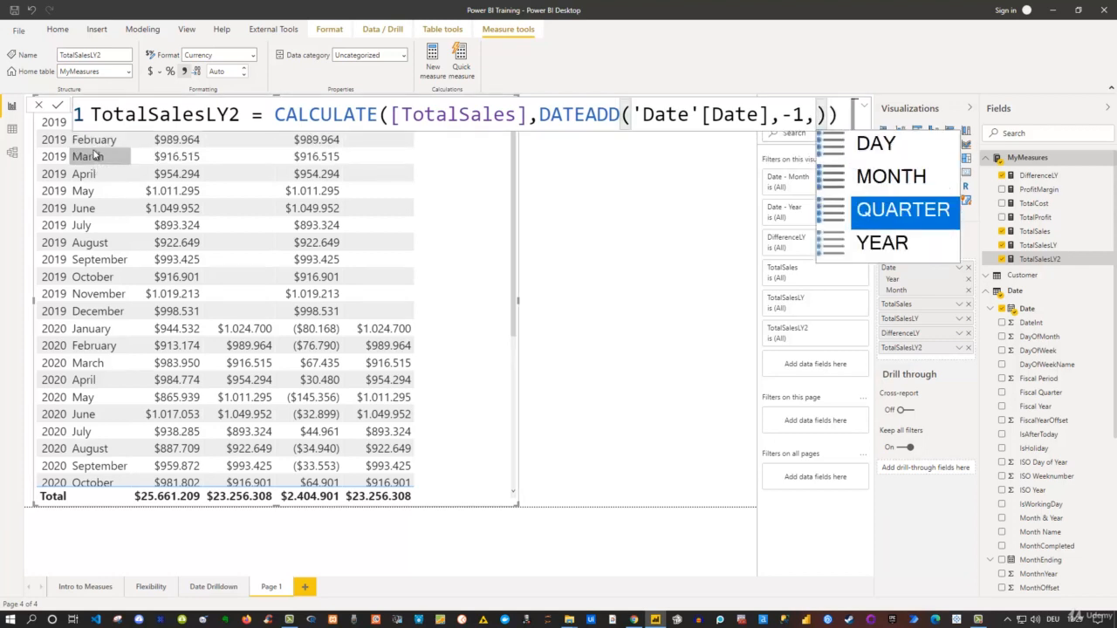
key("Up")
key("Up")
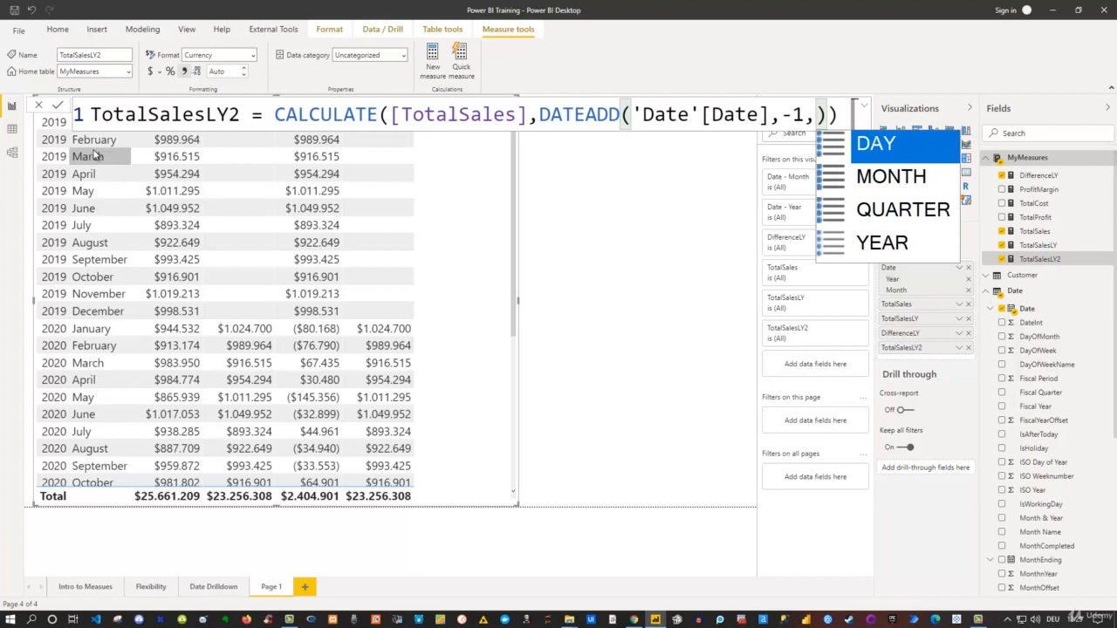
key("Down")
key("Down")
key("Tab")
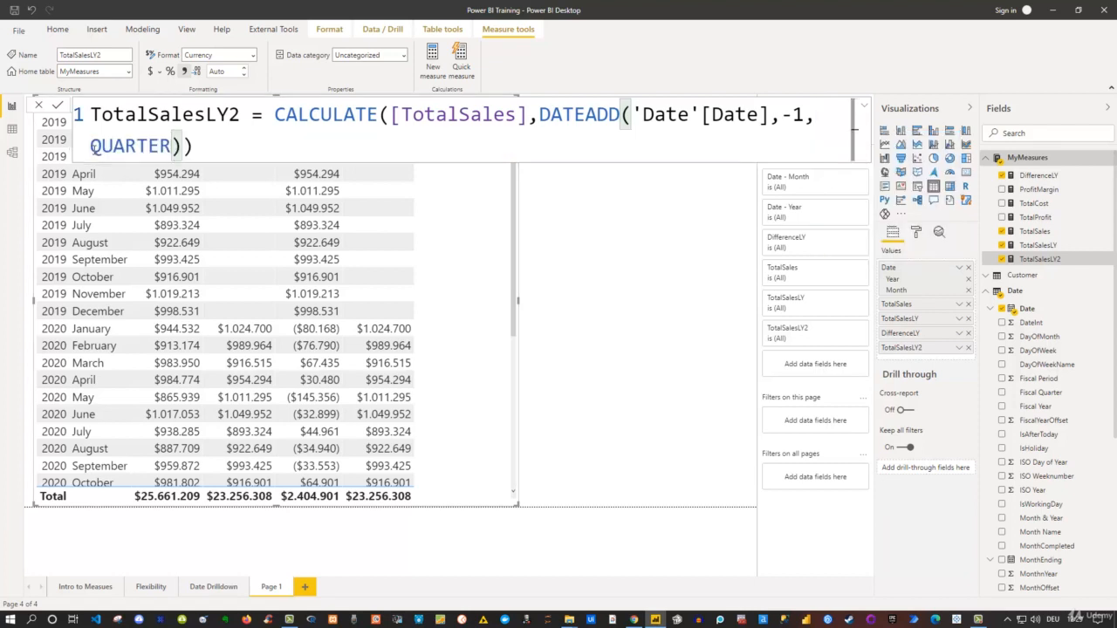
key("Return")
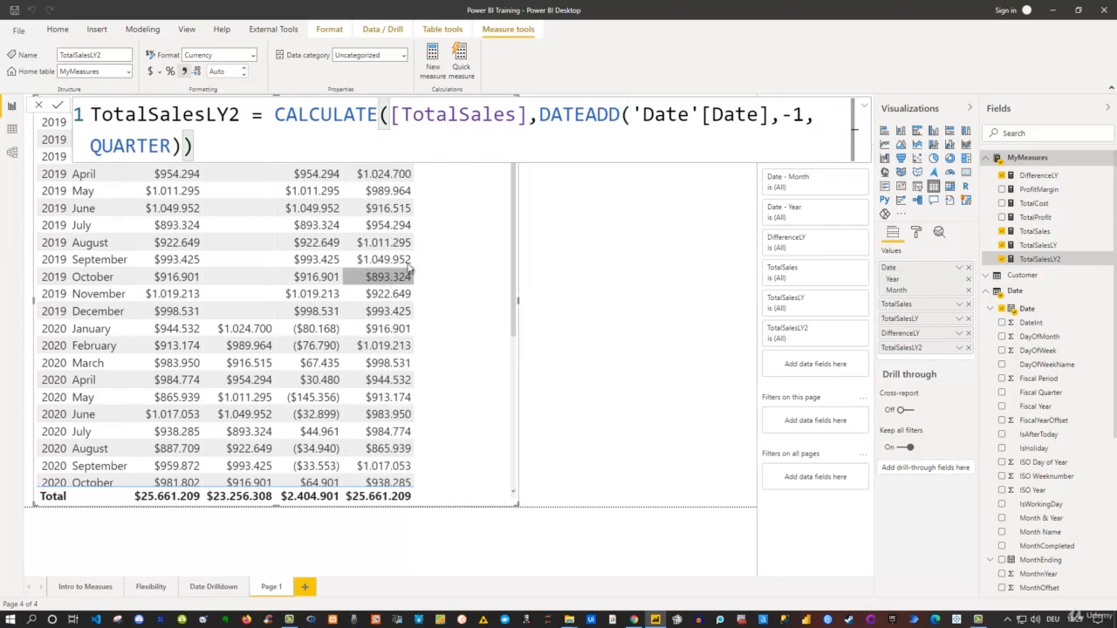
left_click(568, 265)
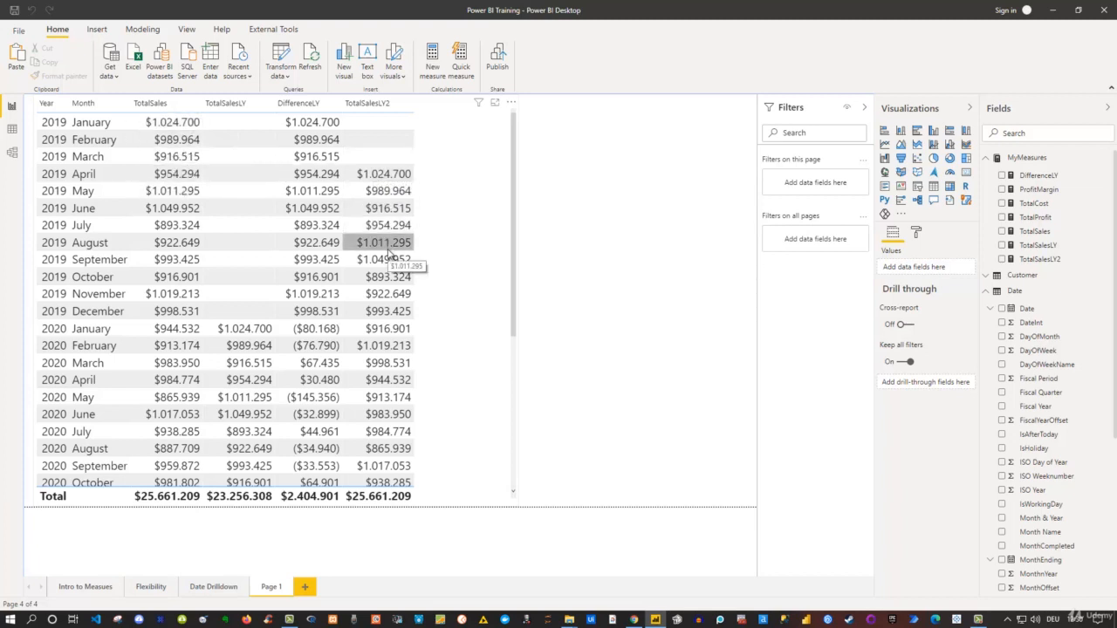
Reopen the TotalSalesLY2 measure, set its DATEADD interval to MONTH, commit the change and close the formula editor
left_click(445, 211)
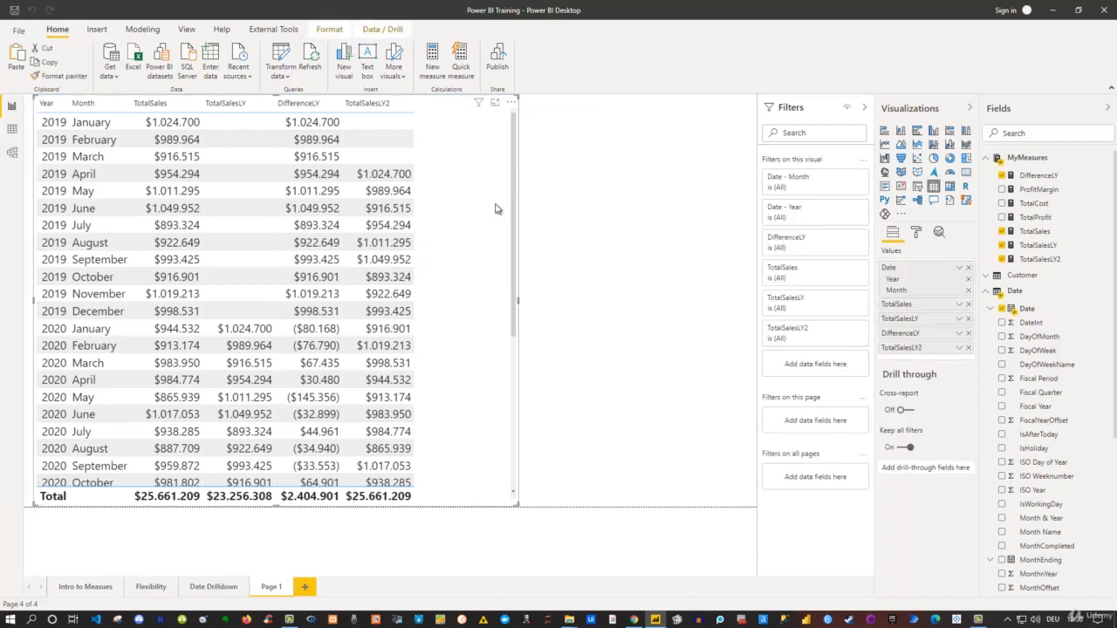
left_click(1030, 260)
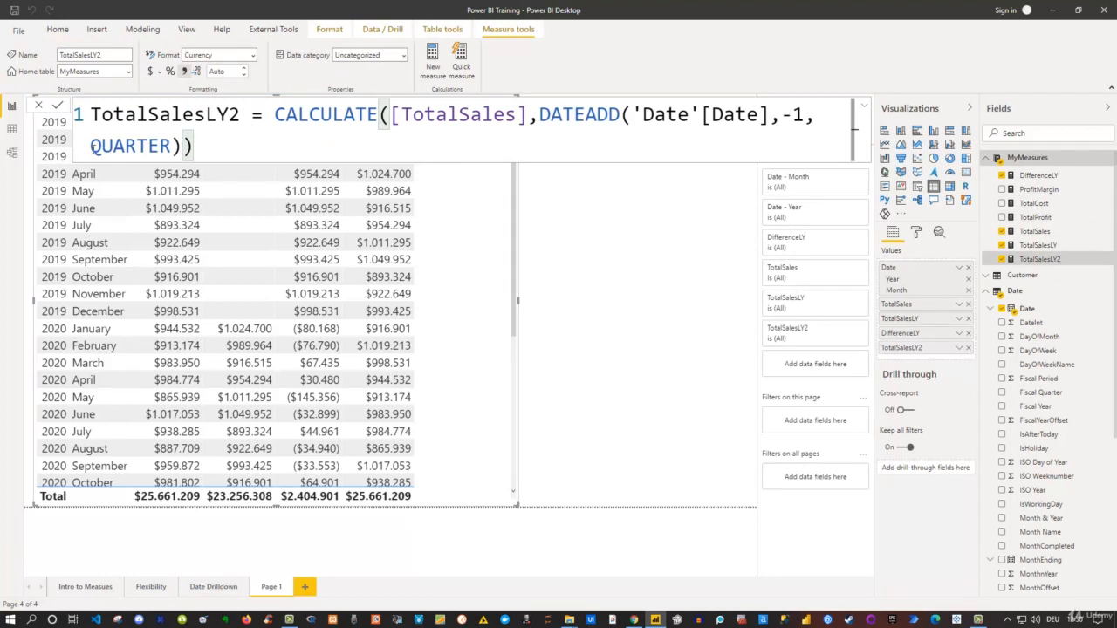
left_click_drag(90, 146, 172, 146)
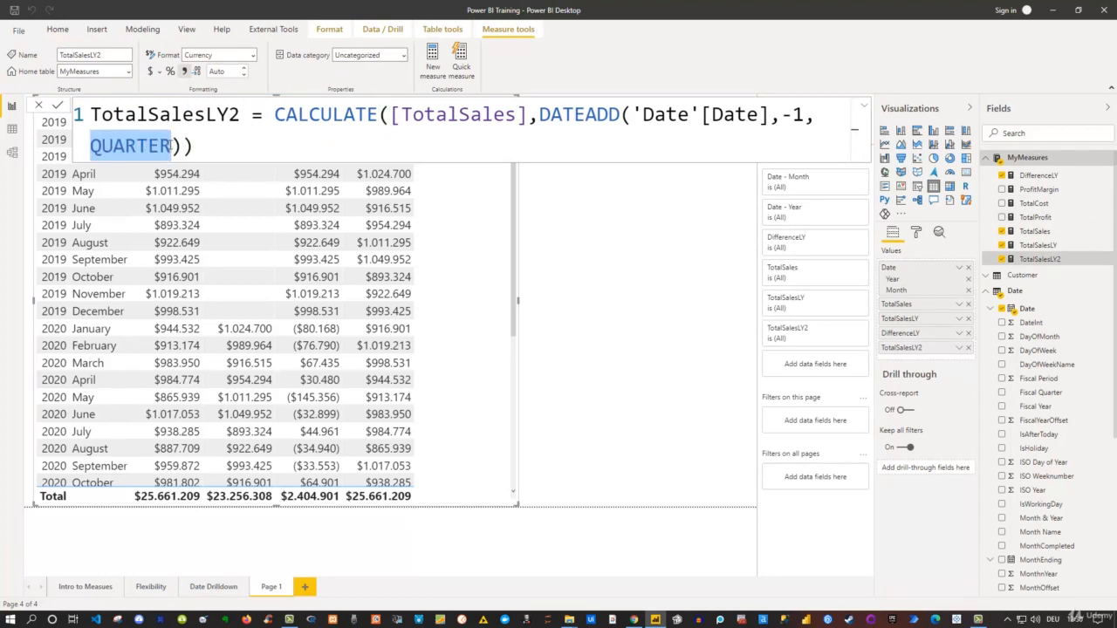
key("BackSpace")
type("M")
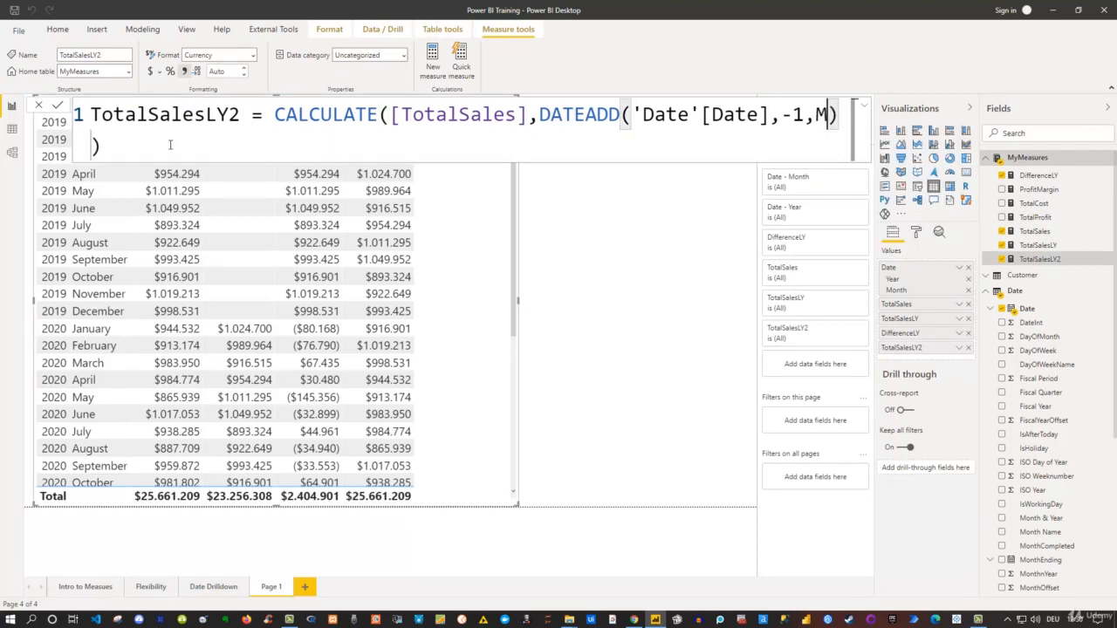
key("Tab")
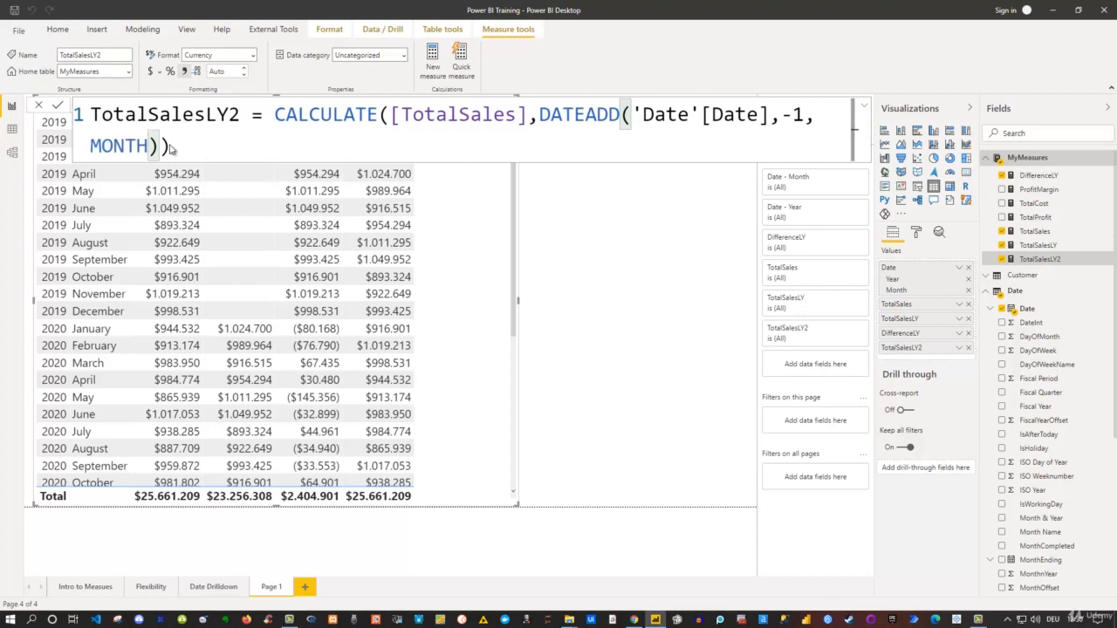
key("Return")
left_click(606, 212)
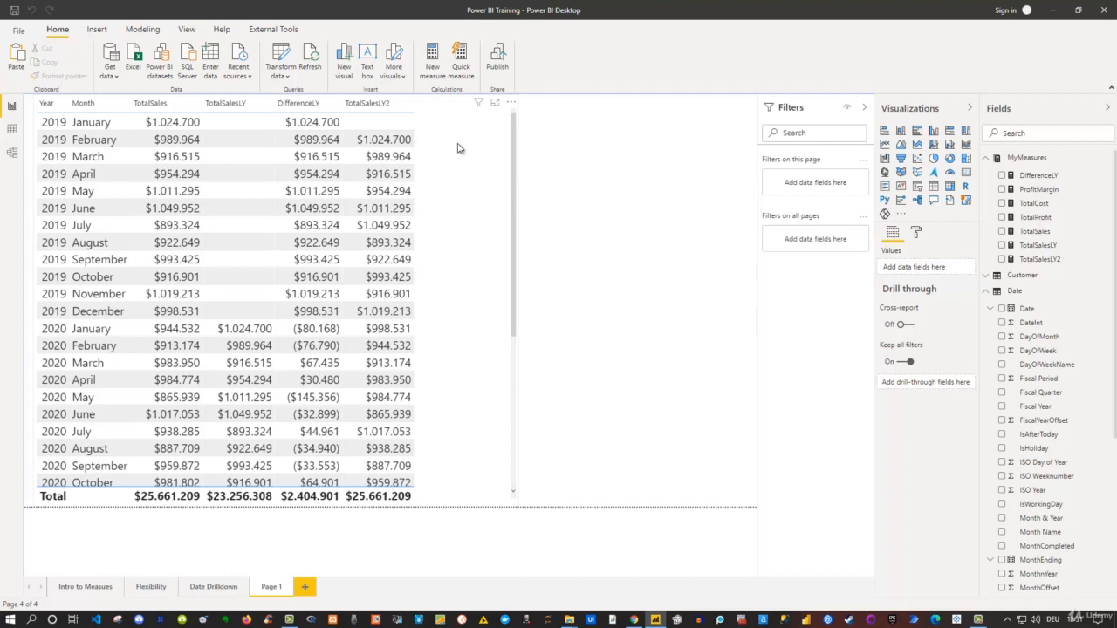
Open the formula of the TotalSalesLY2 measure in the MyMeasures table
left_click(90, 126)
left_click(1039, 260)
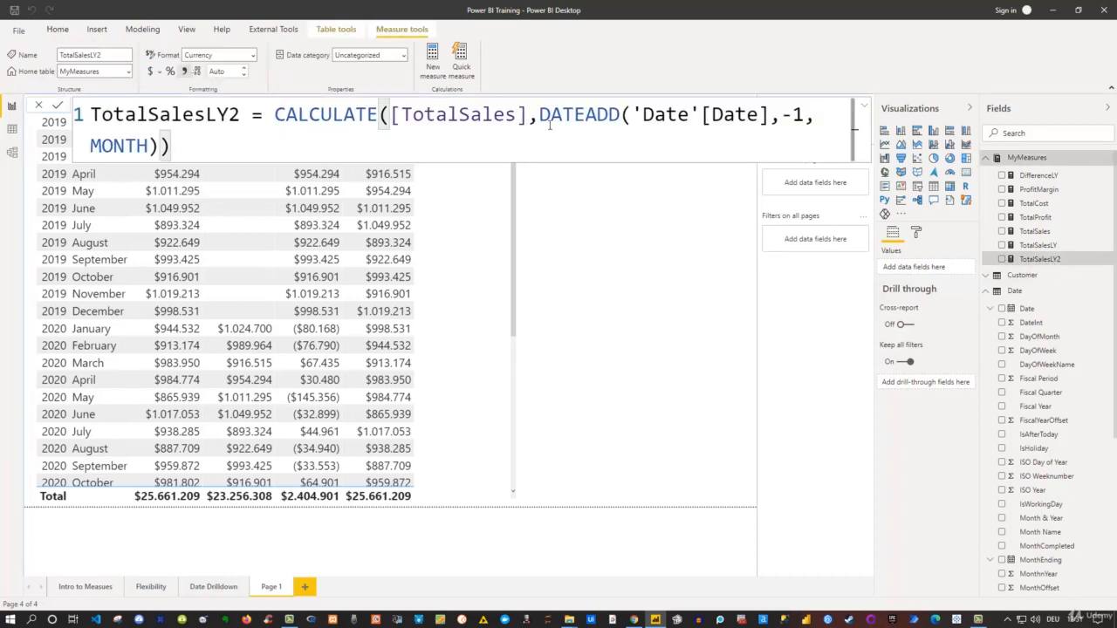